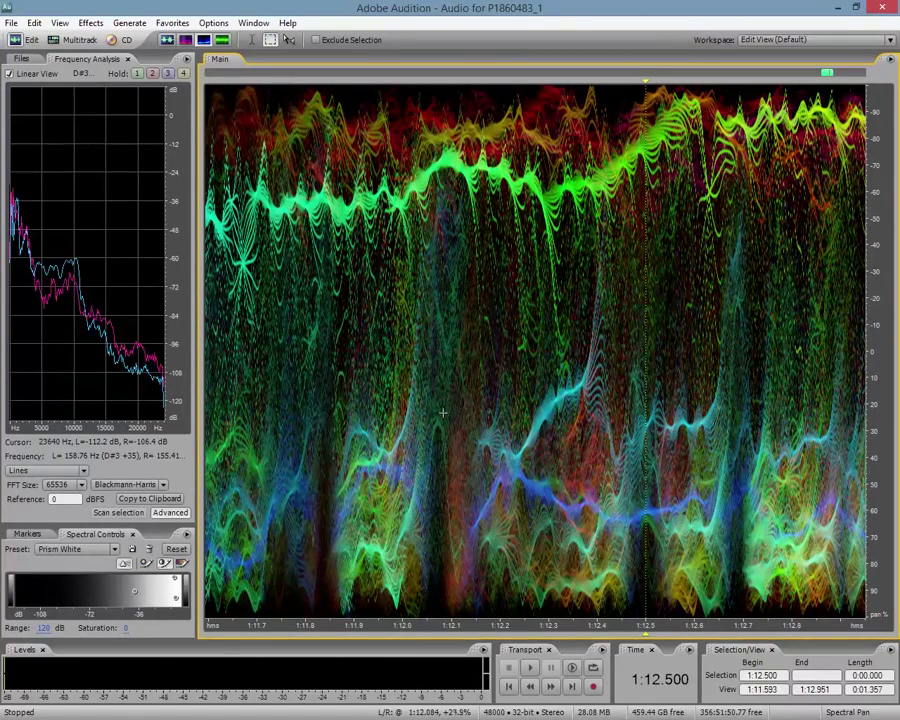
Mark areas in the spectral pan display between about 1:11.8 and 1:12.1 to examine the sound's panning
{"action": "left_click_drag", "start_coordinate": [438, 396], "coordinate": [360, 538]}
{"action": "left_click", "coordinate": [342, 400]}
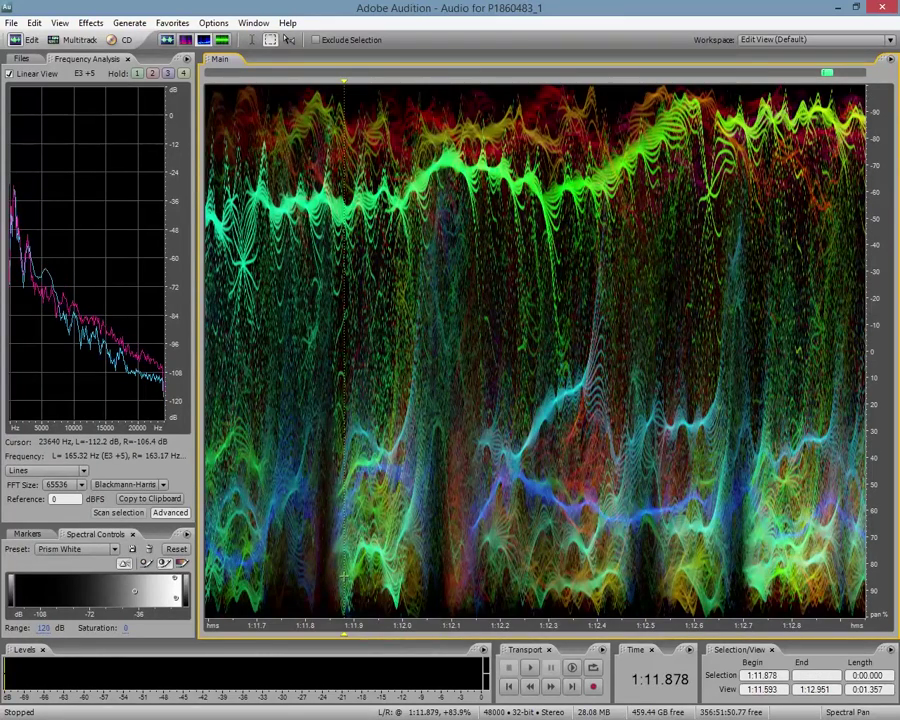
{"action": "left_click_drag", "start_coordinate": [326, 383], "coordinate": [424, 550]}
{"action": "left_click", "coordinate": [440, 550]}
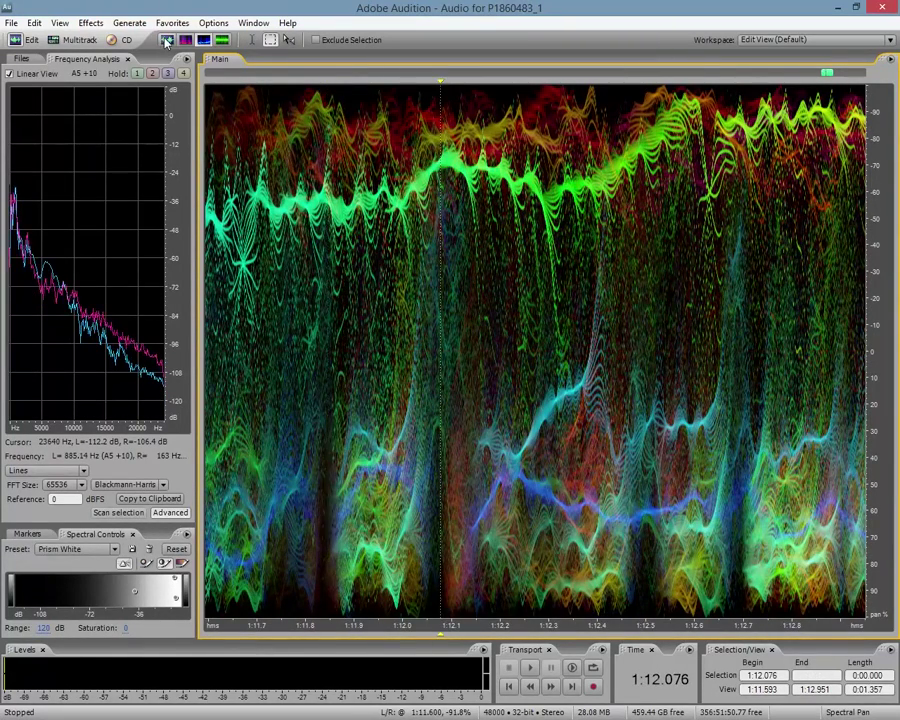
Play the multitrack session from the 1-Tones marker at 0:01.818 and stop after the first few tones
{"action": "left_click", "coordinate": [57, 41]}
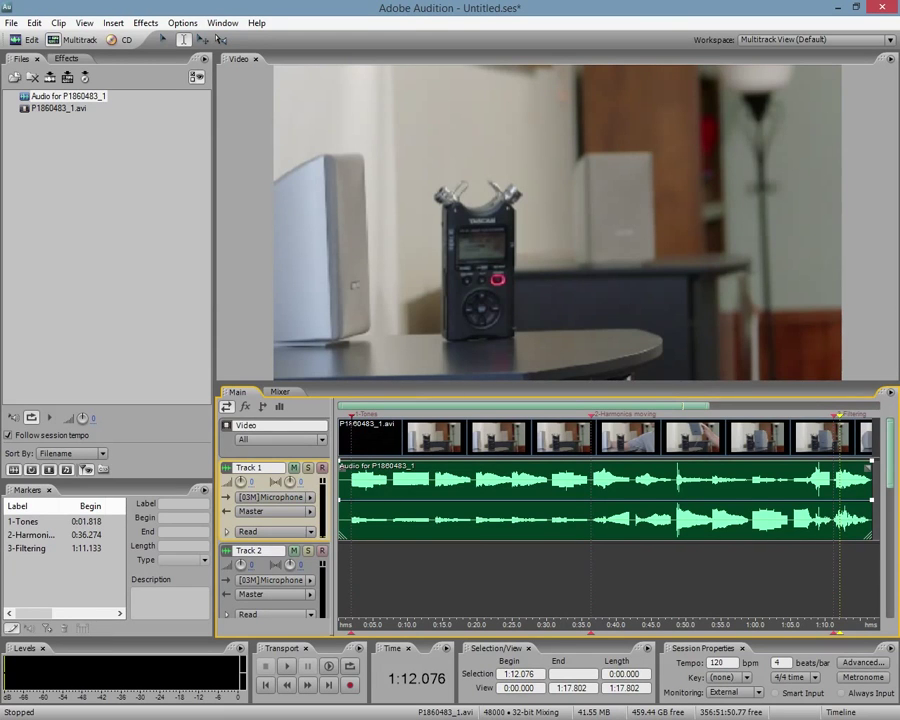
{"action": "left_click", "coordinate": [355, 567]}
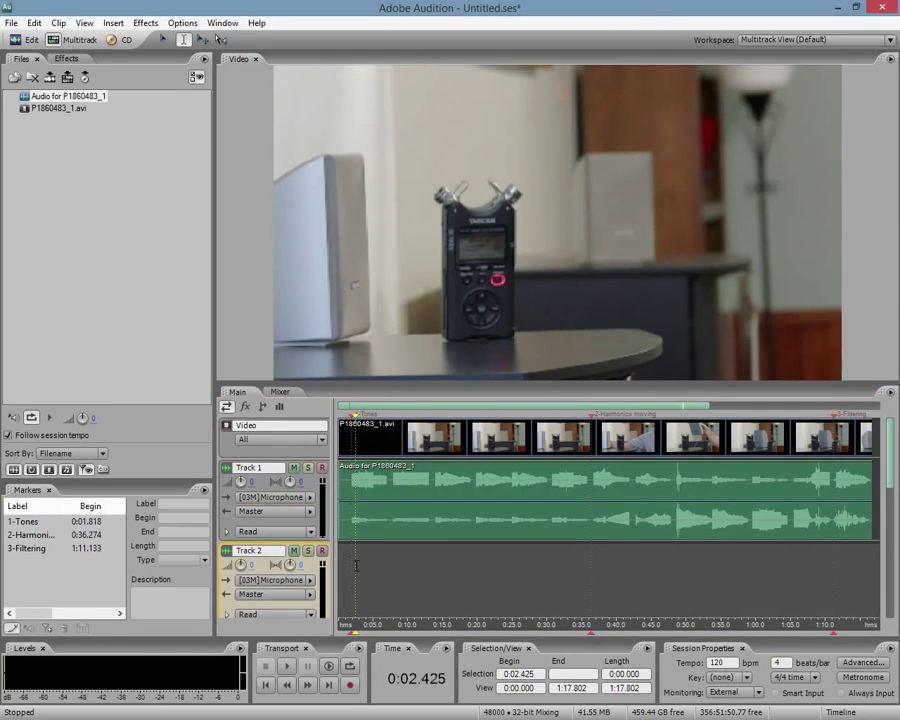
{"action": "left_click_drag", "start_coordinate": [355, 566], "coordinate": [351, 566]}
{"action": "left_click", "coordinate": [359, 565]}
{"action": "left_click", "coordinate": [351, 564]}
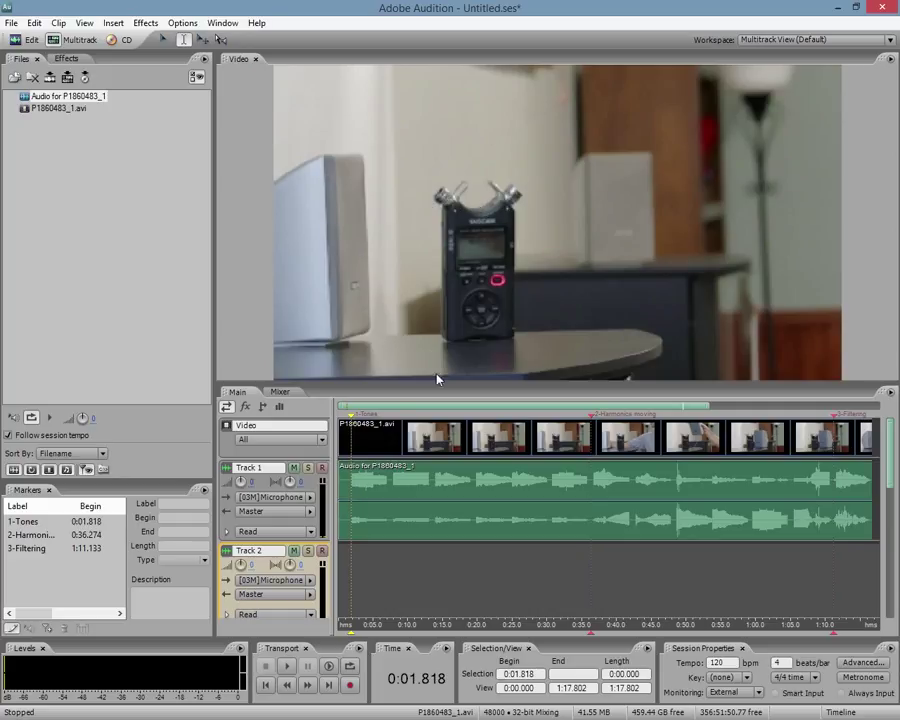
{"action": "left_click", "coordinate": [287, 670]}
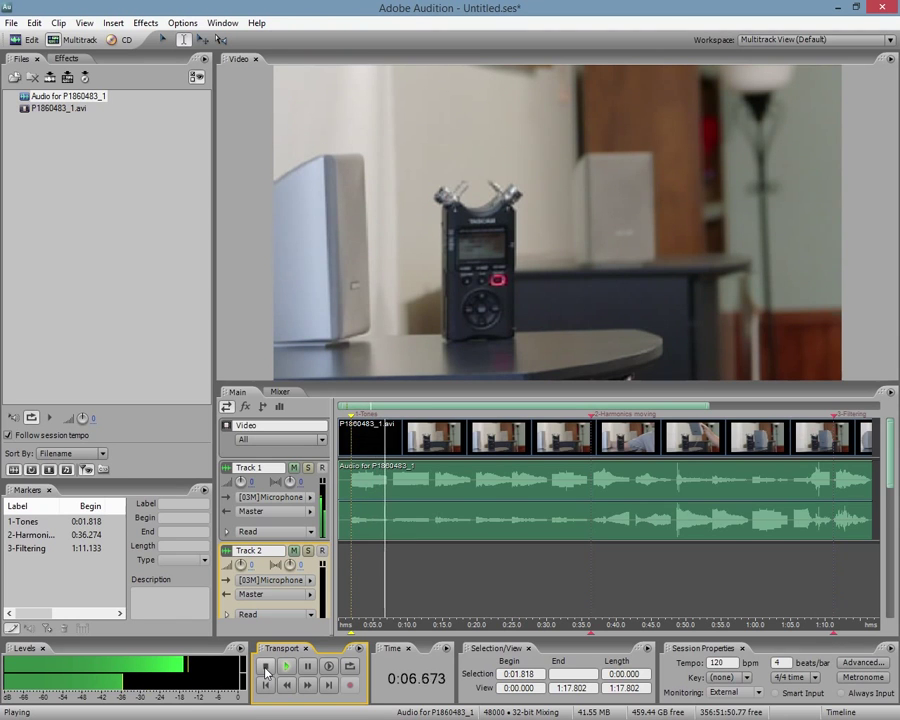
{"action": "left_click", "coordinate": [266, 668]}
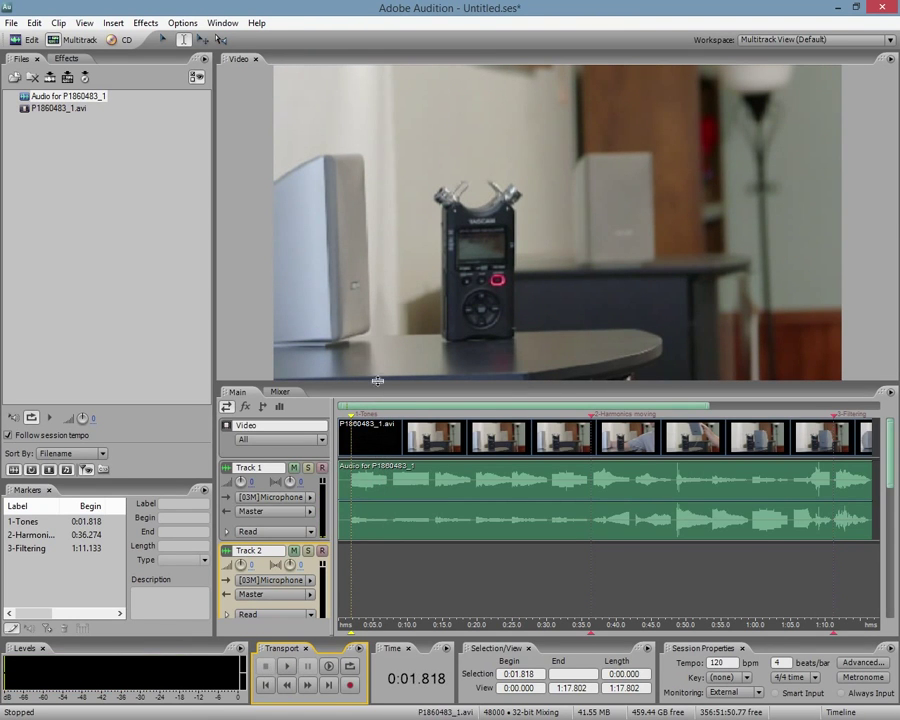
Open the Track 1 audio clip for editing in waveform display and briefly play it from 0:01.818
{"action": "double_click", "coordinate": [360, 503]}
{"action": "left_click", "coordinate": [165, 39]}
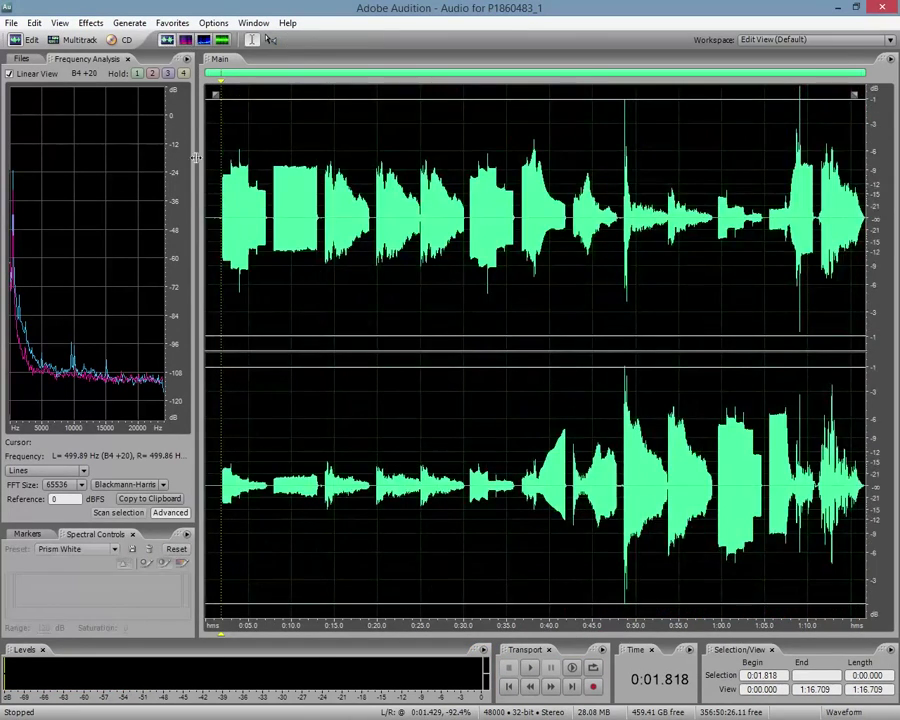
{"action": "left_click", "coordinate": [529, 668]}
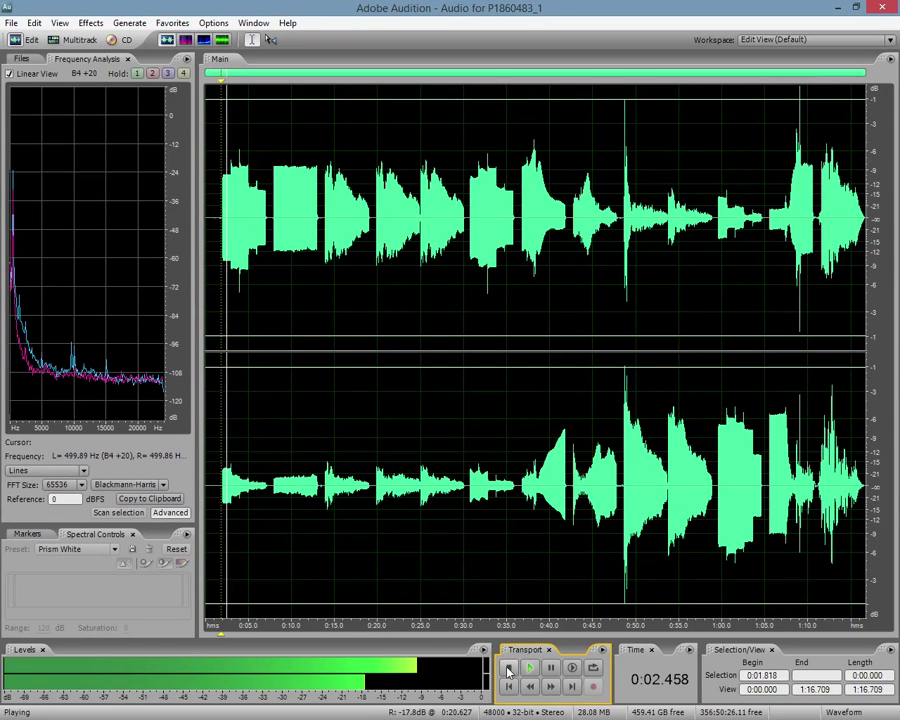
{"action": "left_click", "coordinate": [509, 668]}
Show the first tone group, about 1.2 to 7.8 seconds, in the spectral frequency display with the lower frequencies enlarged
{"action": "left_click_drag", "start_coordinate": [225, 600], "coordinate": [268, 600]}
{"action": "left_click_drag", "start_coordinate": [215, 625], "coordinate": [272, 625]}
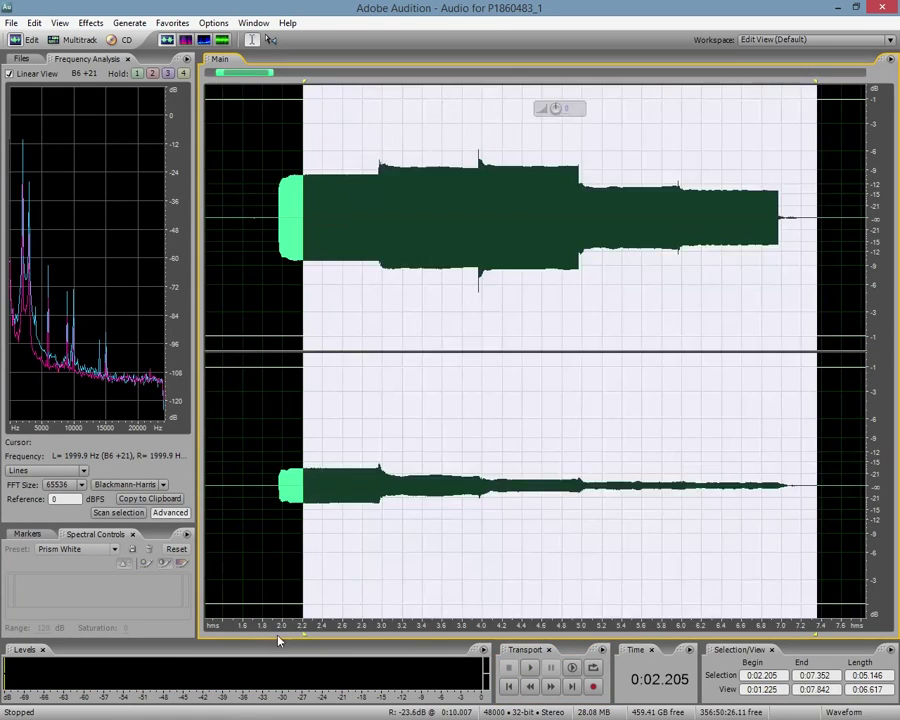
{"action": "left_click", "coordinate": [389, 530]}
{"action": "left_click", "coordinate": [185, 41]}
{"action": "left_click", "coordinate": [185, 41]}
{"action": "left_click_drag", "start_coordinate": [860, 407], "coordinate": [862, 408]}
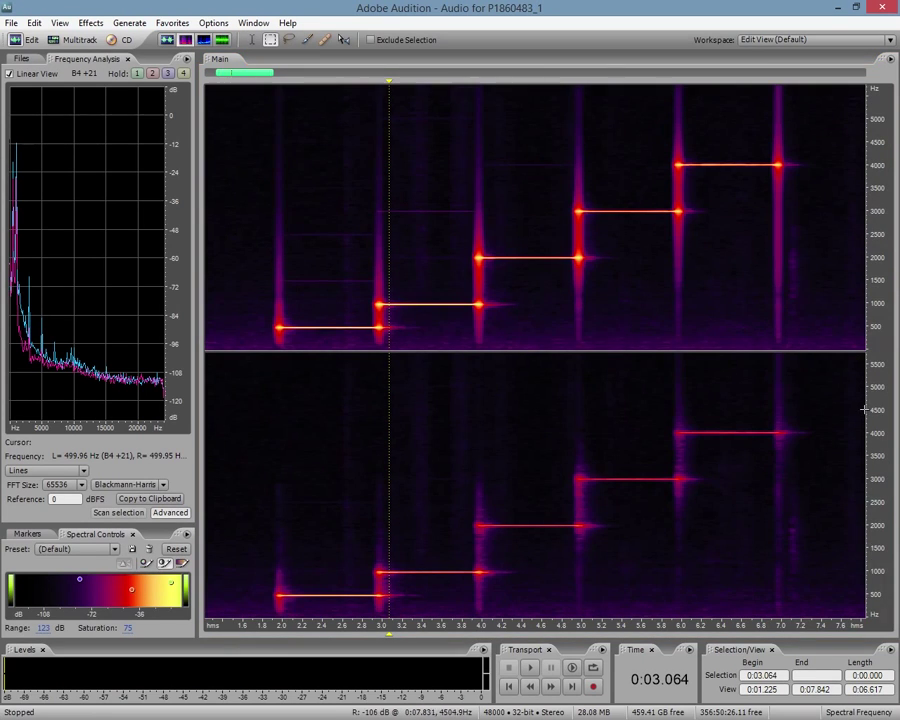
Play the stepped tones in the spectral frequency display from 0:01.800 using the Time Selection tool, and stop playback
{"action": "left_click", "coordinate": [251, 41]}
{"action": "left_click", "coordinate": [261, 501]}
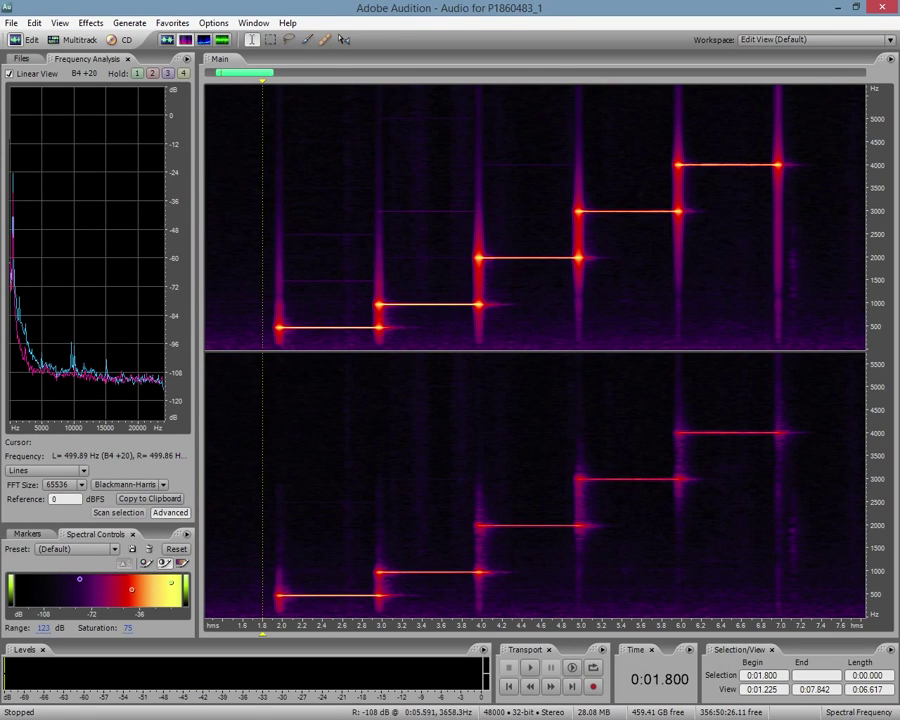
{"action": "left_click", "coordinate": [532, 670]}
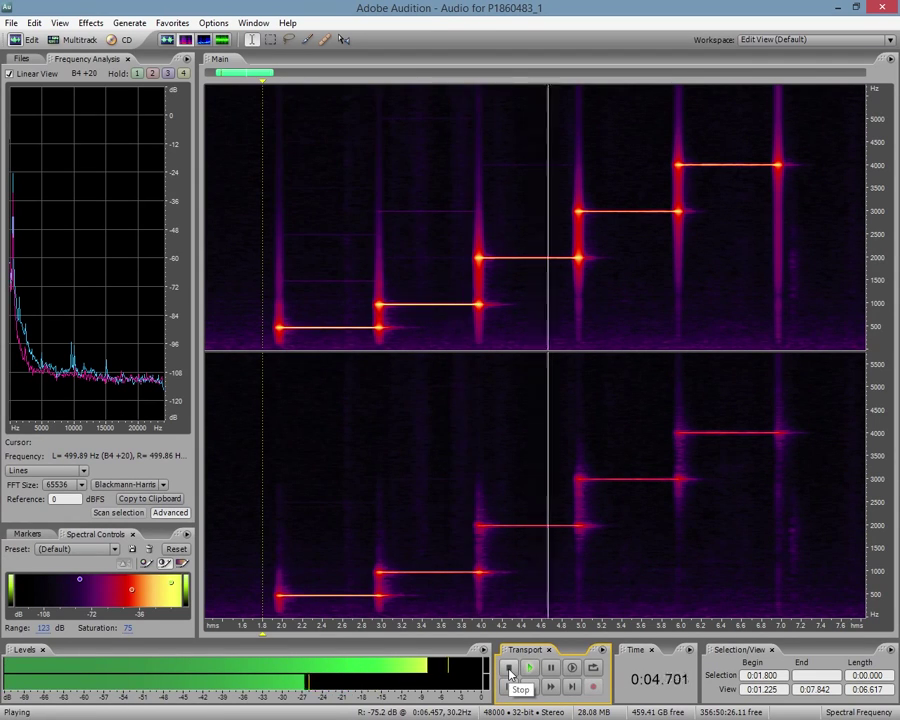
{"action": "left_click", "coordinate": [510, 668]}
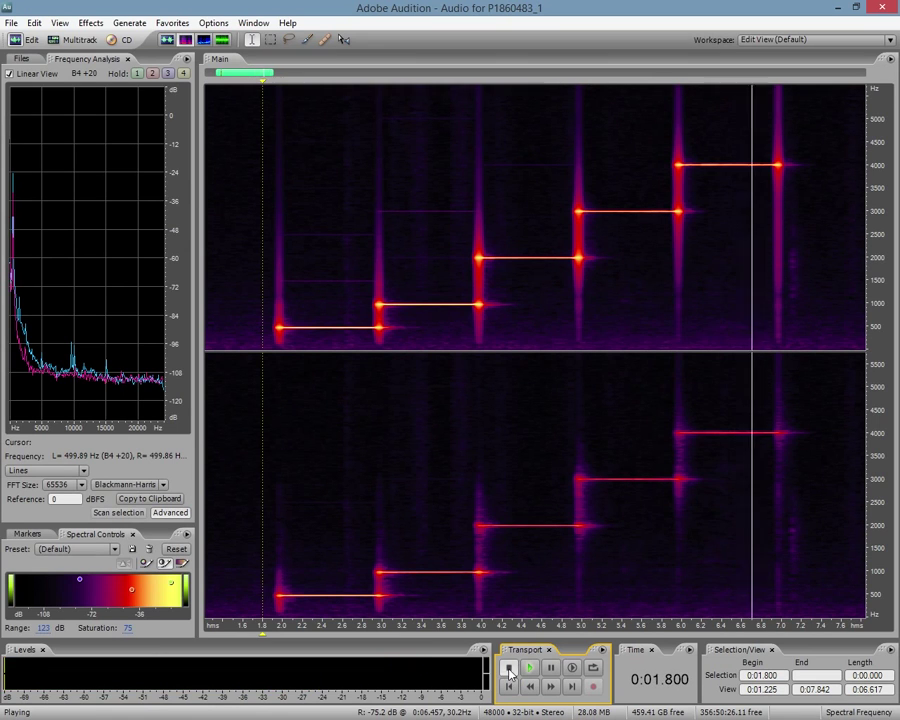
Switch to the spectral pan display and select a portion of each tone in turn to examine its frequency and pan
{"action": "left_click", "coordinate": [277, 500]}
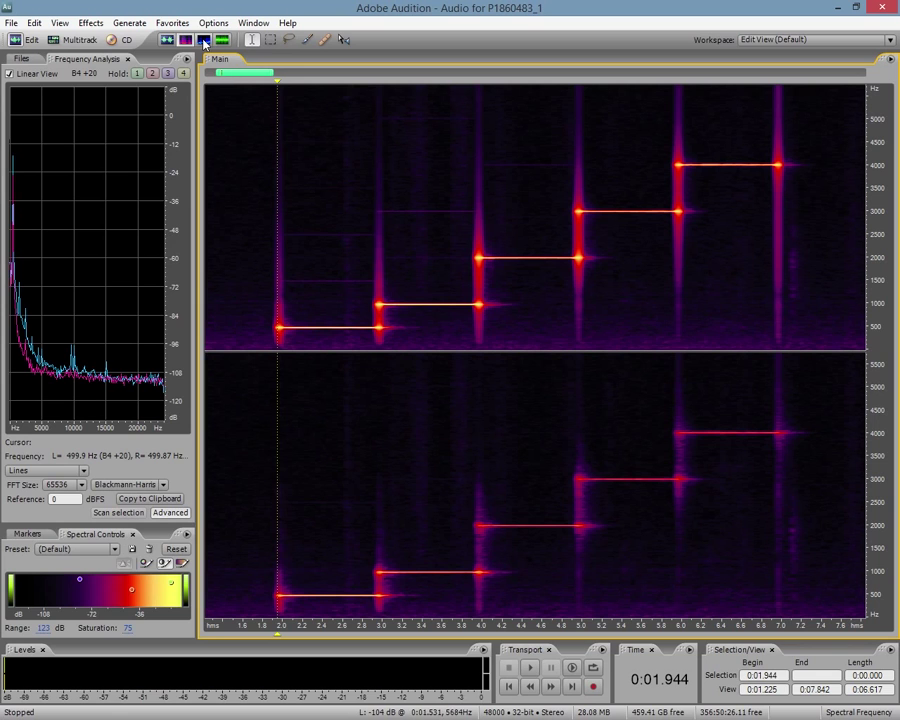
{"action": "left_click", "coordinate": [204, 40]}
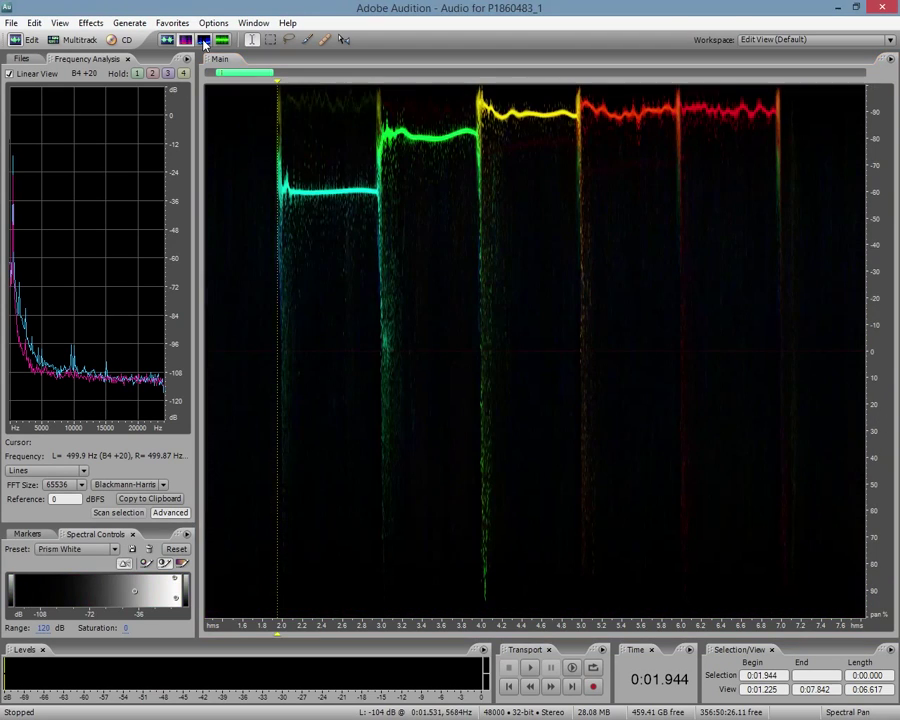
{"action": "left_click_drag", "start_coordinate": [296, 350], "coordinate": [366, 350]}
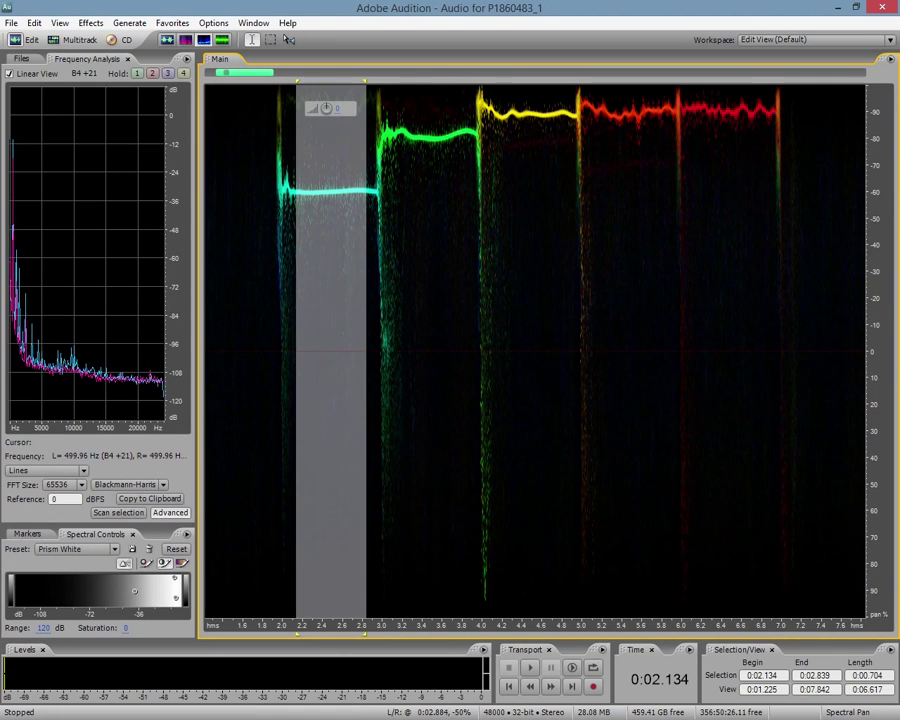
{"action": "left_click", "coordinate": [402, 180]}
{"action": "left_click_drag", "start_coordinate": [355, 179], "coordinate": [307, 179]}
{"action": "left_click_drag", "start_coordinate": [407, 187], "coordinate": [435, 189]}
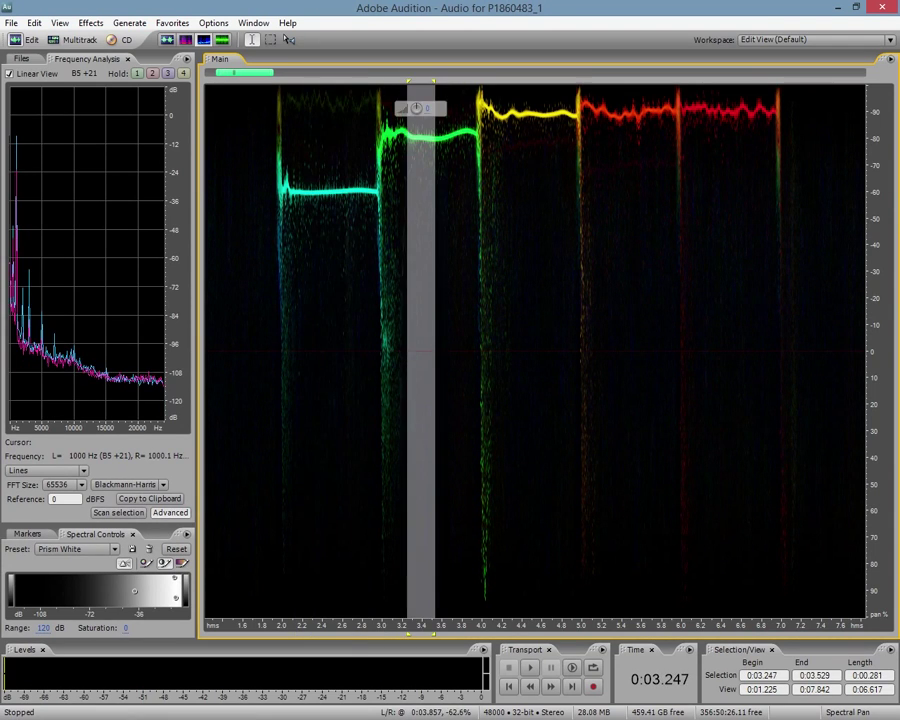
{"action": "left_click_drag", "start_coordinate": [495, 135], "coordinate": [534, 146]}
{"action": "left_click_drag", "start_coordinate": [609, 150], "coordinate": [643, 149]}
{"action": "left_click_drag", "start_coordinate": [701, 144], "coordinate": [747, 170]}
{"action": "left_click", "coordinate": [581, 352]}
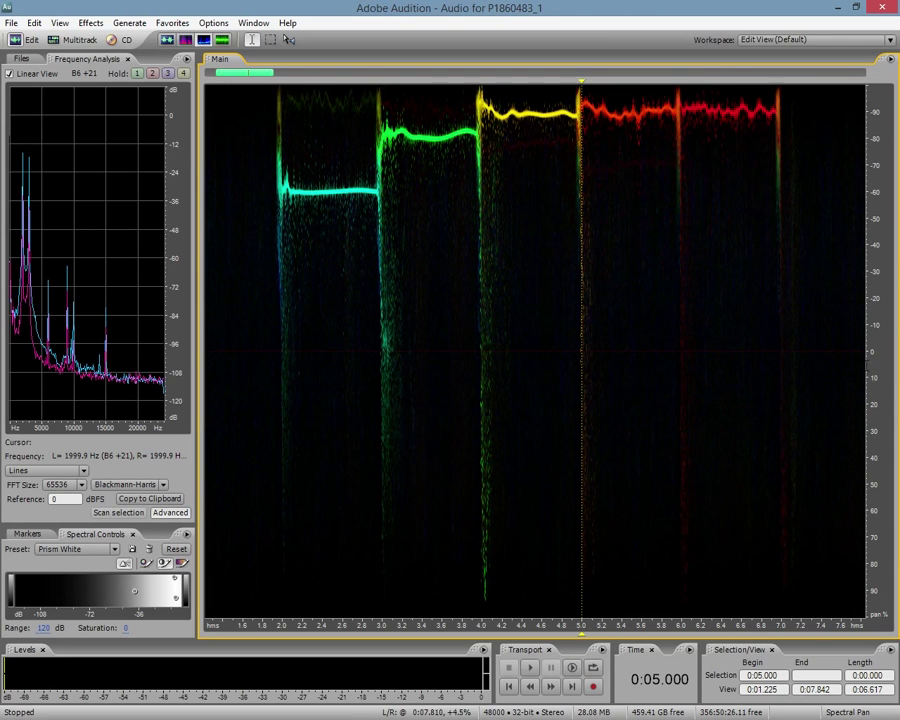
Place the cursor at 0:04.647 in the multitrack session and return to the first tone group's spectral pan display
{"action": "key", "text": "9"}
{"action": "left_click", "coordinate": [371, 425]}
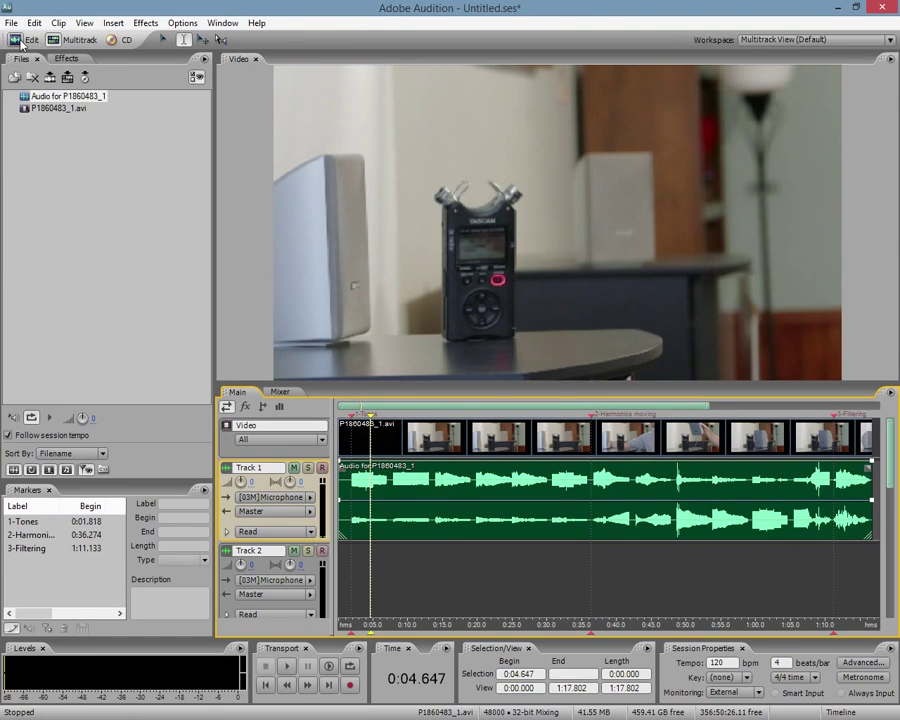
{"action": "key", "text": "8"}
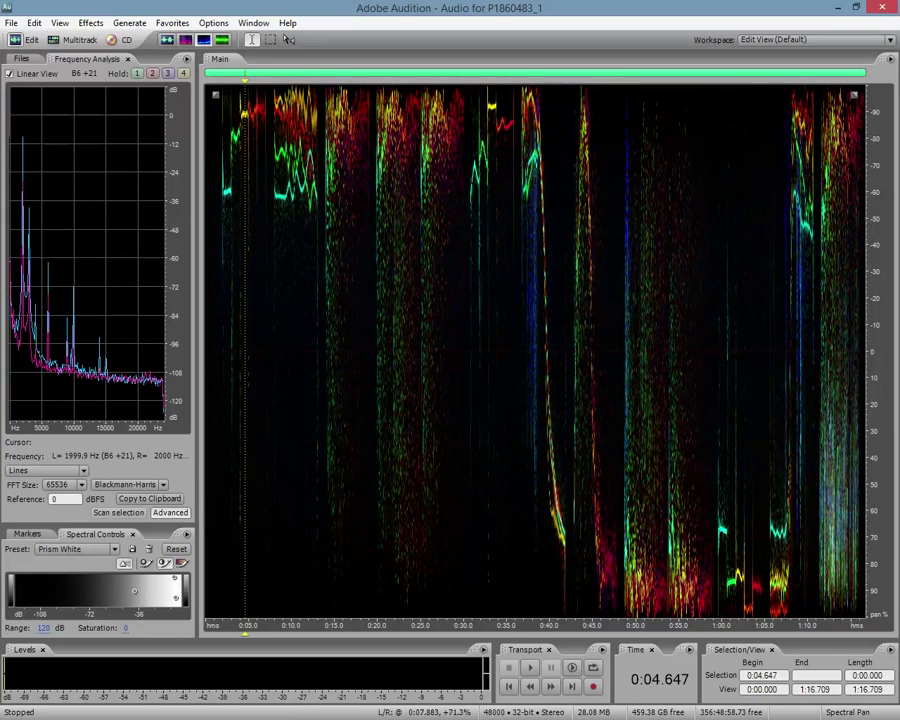
{"action": "left_click_drag", "start_coordinate": [277, 627], "coordinate": [310, 622]}
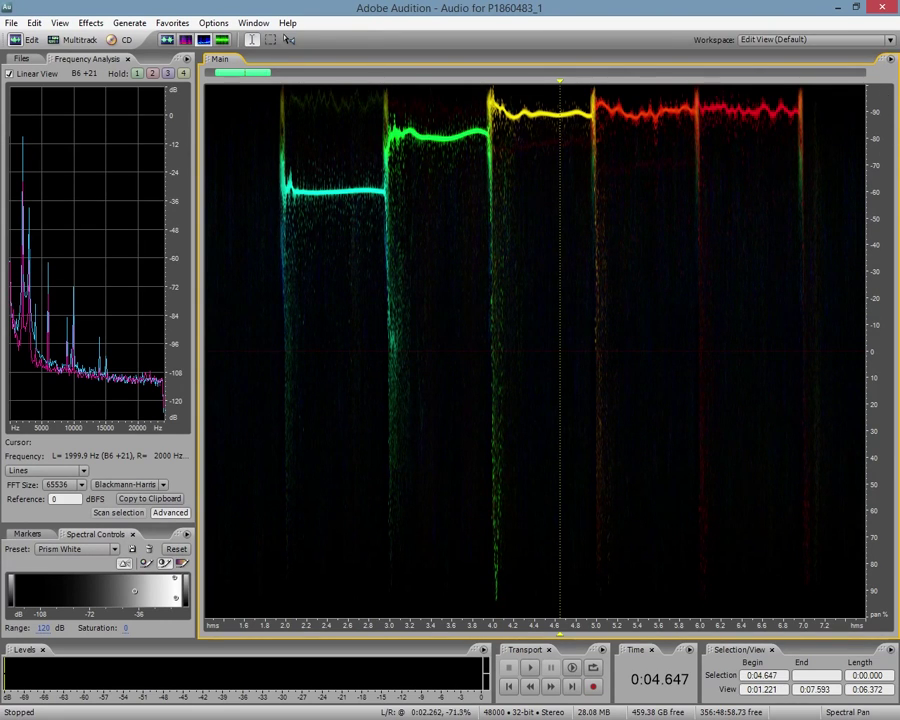
Show the first tone group in the spectral phase display and place the cursor at 0:05.600
{"action": "left_click", "coordinate": [222, 41]}
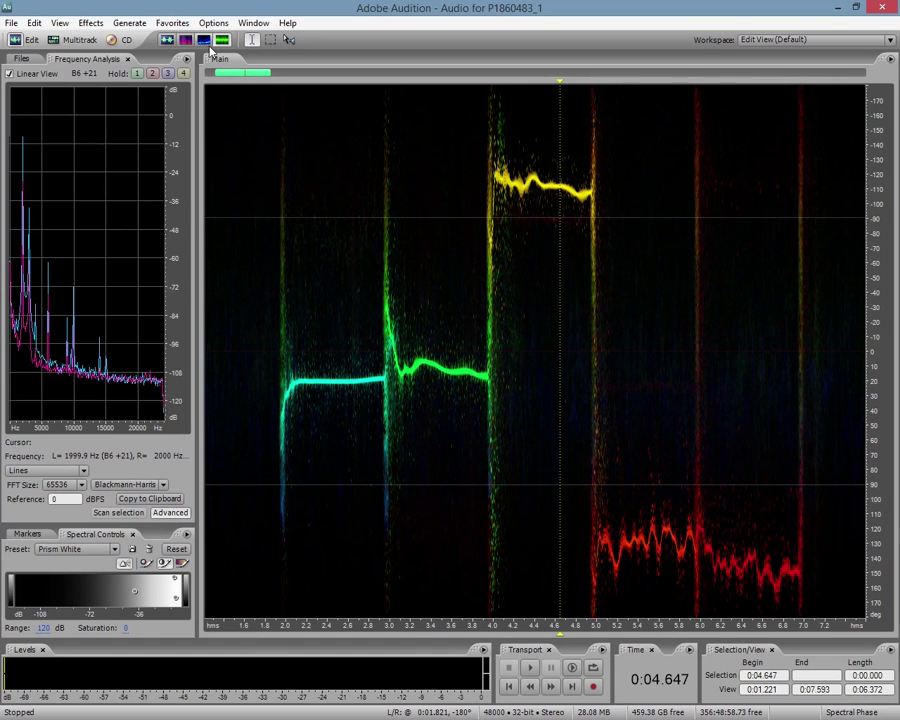
{"action": "left_click_drag", "start_coordinate": [274, 446], "coordinate": [617, 400]}
{"action": "left_click", "coordinate": [659, 398]}
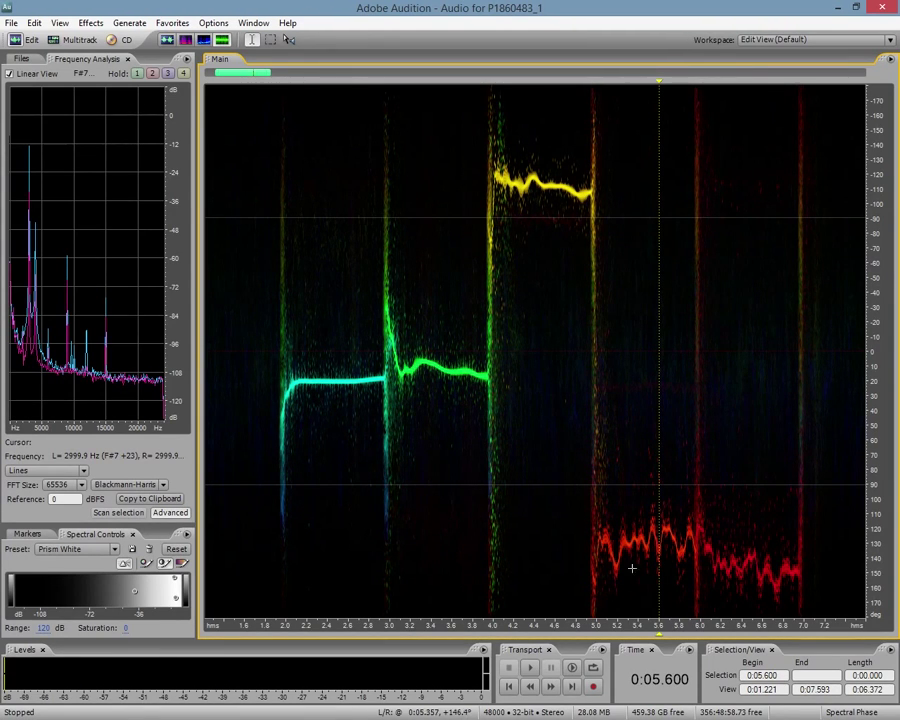
Marquee-select the phase area of the last two tones, from about 0:04.736 to 0:07.200 and about 95 to 180 degrees
{"action": "key", "text": "e"}
{"action": "left_click_drag", "start_coordinate": [581, 527], "coordinate": [803, 617]}
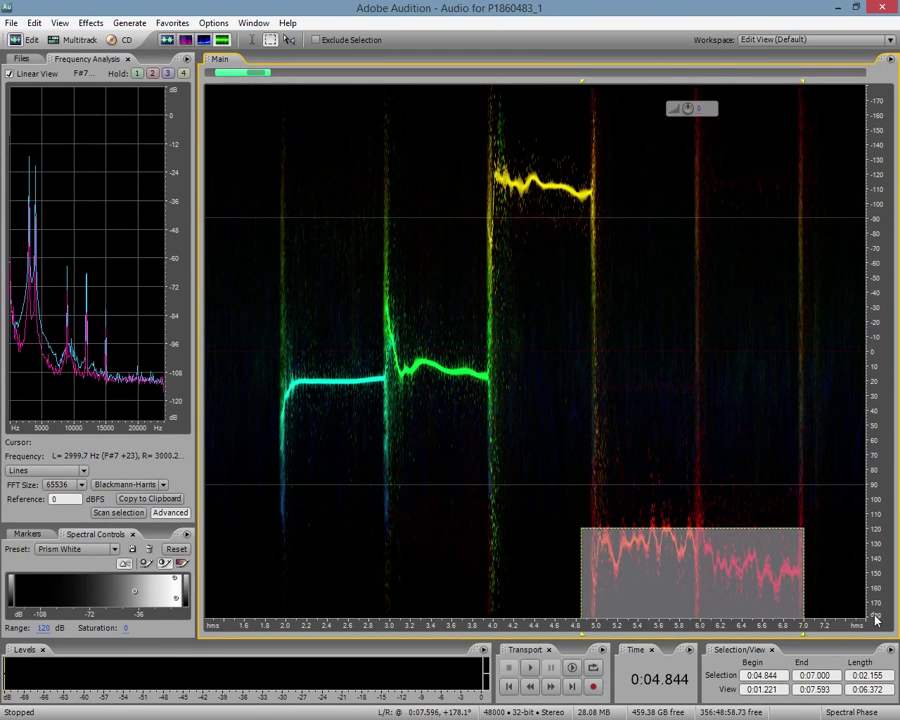
{"action": "left_click_drag", "start_coordinate": [825, 490], "coordinate": [569, 618]}
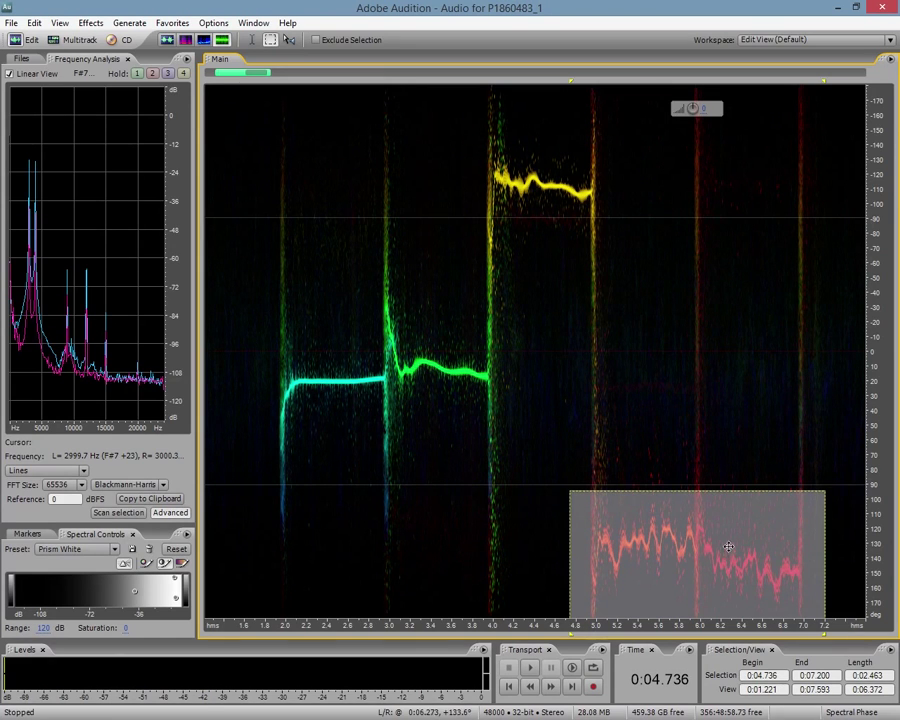
In waveform display, raise the volume of only the second (right) channel strongly from 0:01.800 to 0:07.254
{"action": "left_click", "coordinate": [167, 40]}
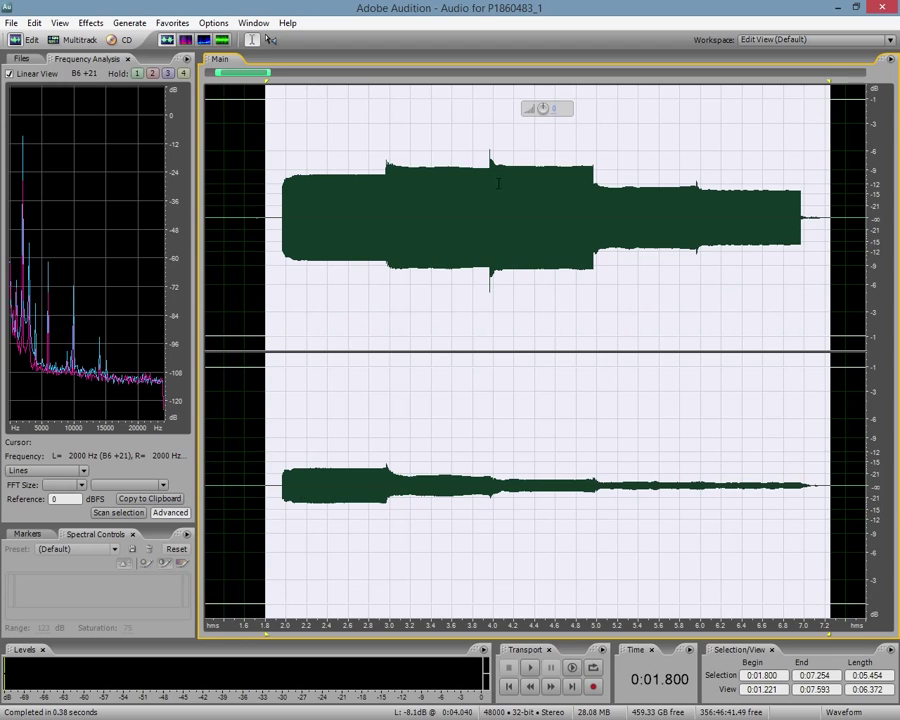
{"action": "key", "text": "ctrl+r"}
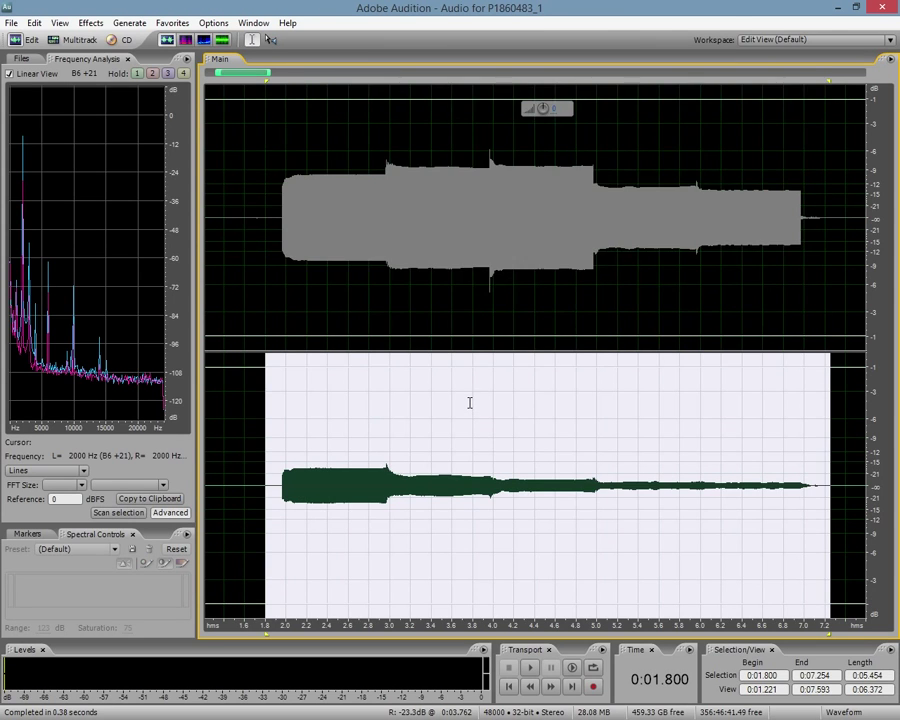
{"action": "left_click_drag", "start_coordinate": [541, 109], "coordinate": [562, 86]}
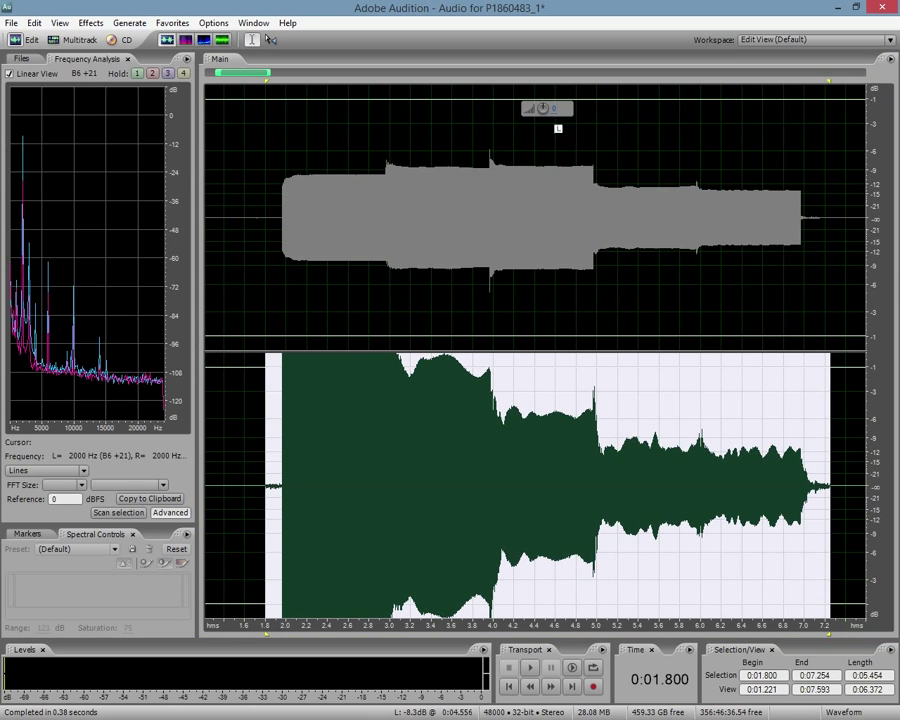
{"action": "left_click_drag", "start_coordinate": [545, 110], "coordinate": [549, 109]}
{"action": "left_click", "coordinate": [551, 408]}
{"action": "double_click", "coordinate": [650, 410]}
{"action": "left_click", "coordinate": [656, 417]}
Convert the boosted stereo audio to 32-bit mono with a 50% left and 50% right mix, and undo the conversion
{"action": "key", "text": "F11"}
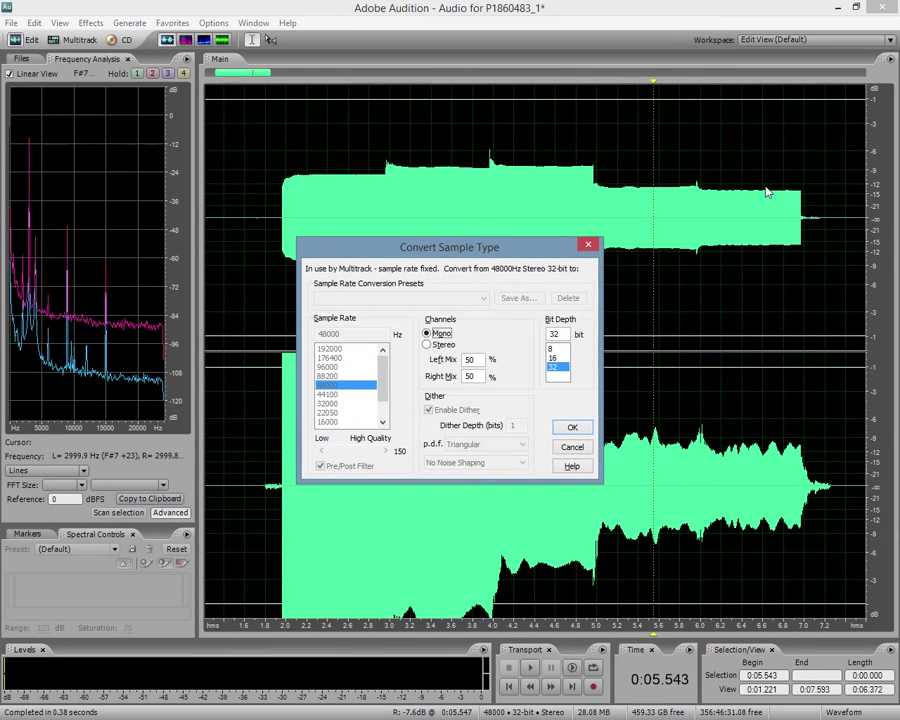
{"action": "key", "text": "Return"}
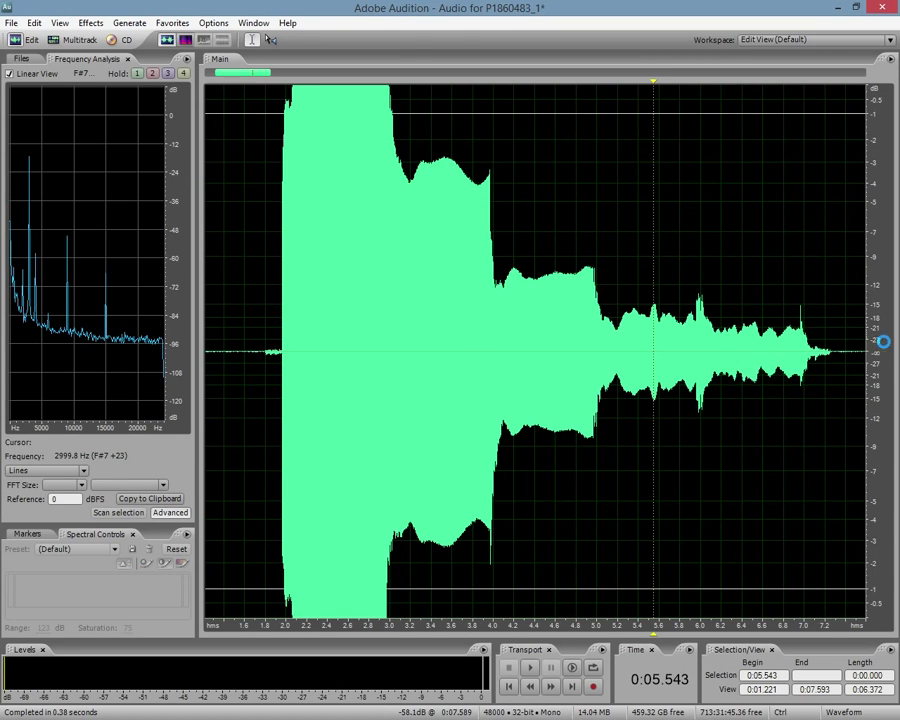
{"action": "key", "text": "ctrl+z"}
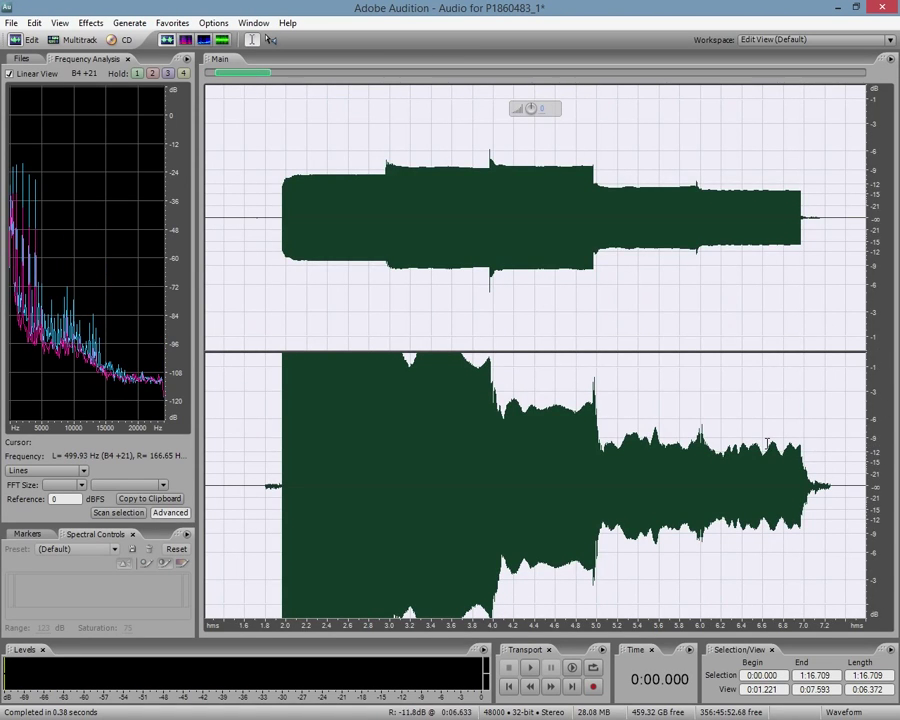
Select the last tone from 0:06.200 to 0:06.887 in both channels and show it in the spectral phase display
{"action": "left_click_drag", "start_coordinate": [721, 210], "coordinate": [776, 210]}
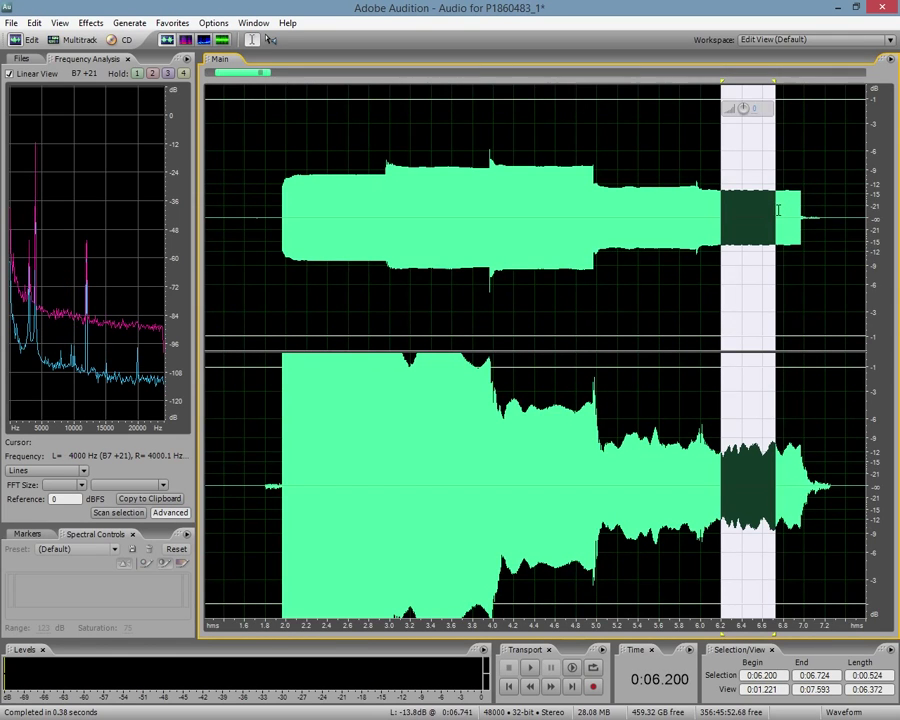
{"action": "left_click", "coordinate": [792, 211], "text": "shift"}
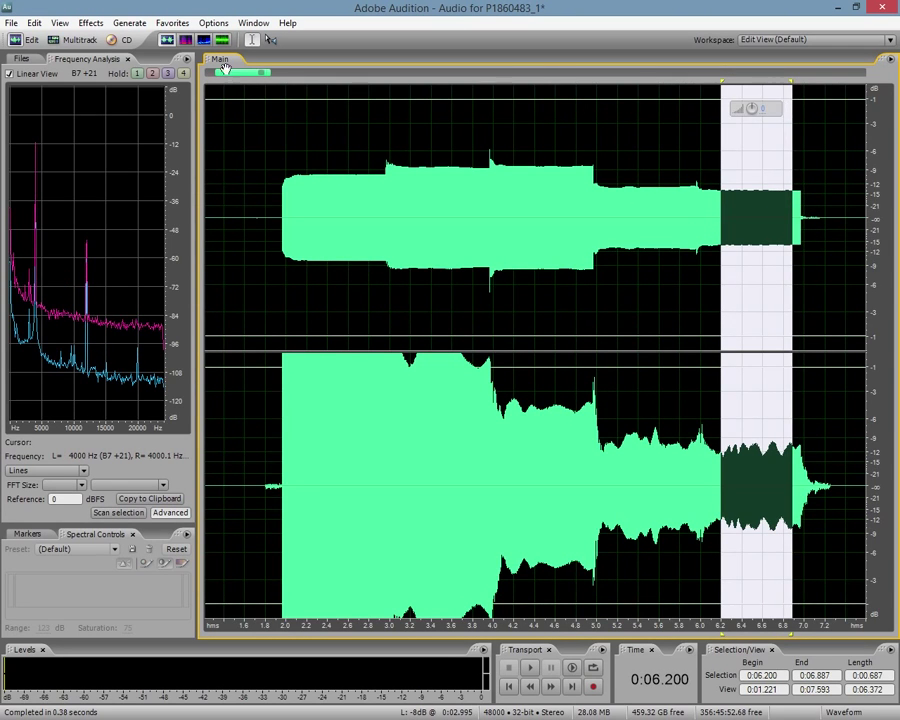
{"action": "left_click", "coordinate": [221, 39]}
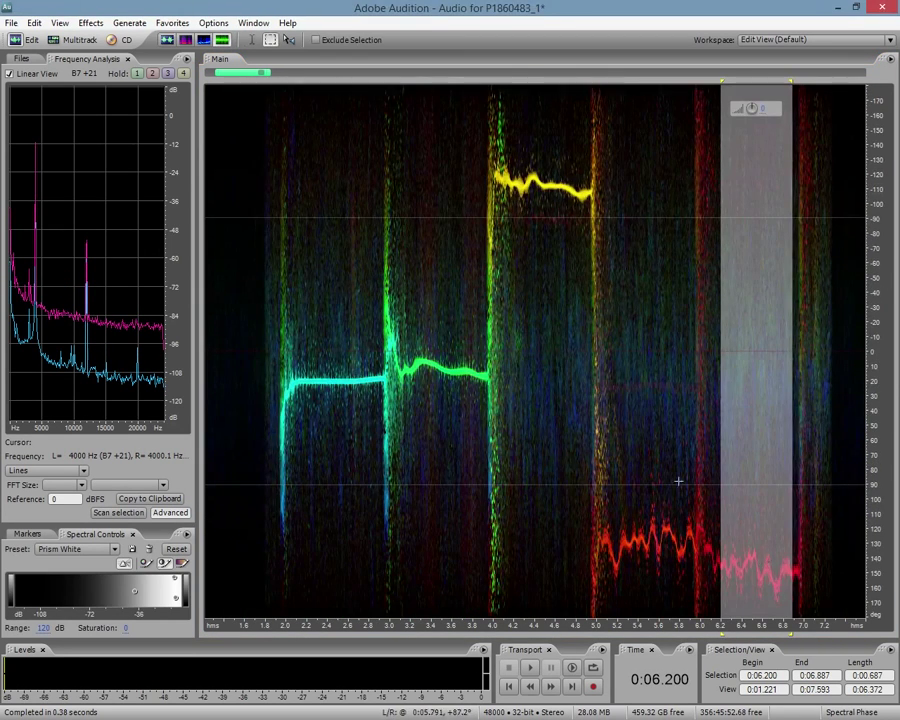
Return to the multitrack session, go to the 2-Harmonics moving marker and play the passage from 0:36.274
{"action": "left_click", "coordinate": [55, 40]}
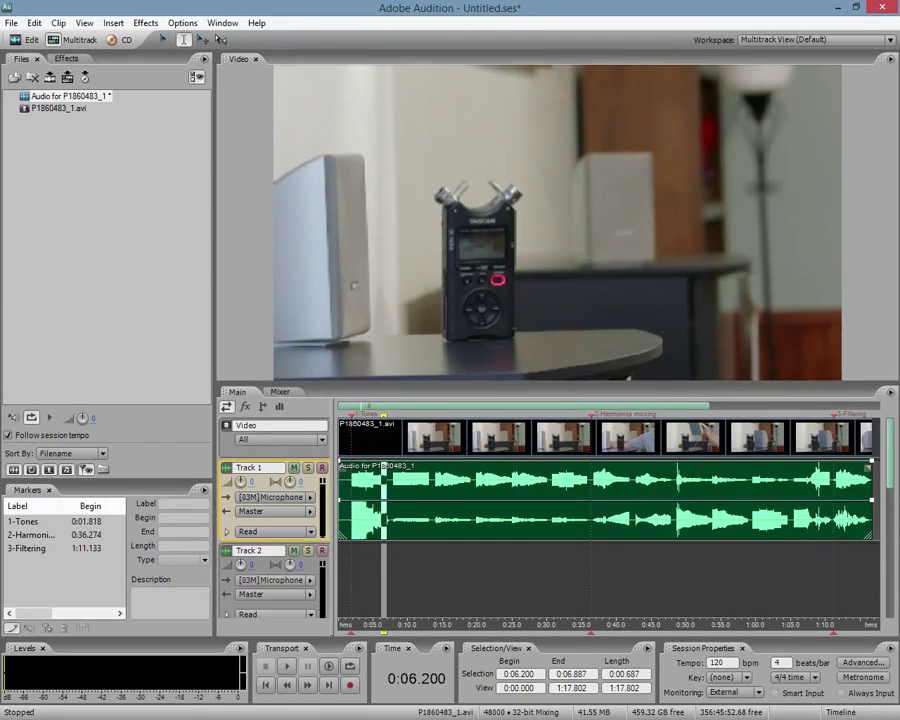
{"action": "left_click", "coordinate": [36, 536]}
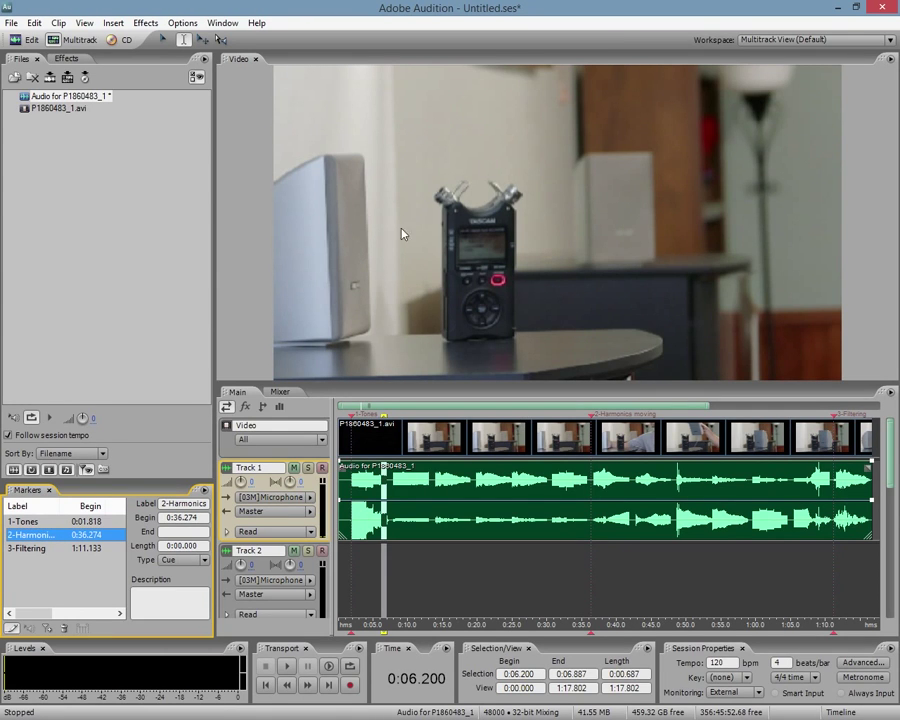
{"action": "left_click", "coordinate": [591, 520]}
{"action": "key", "text": "space"}
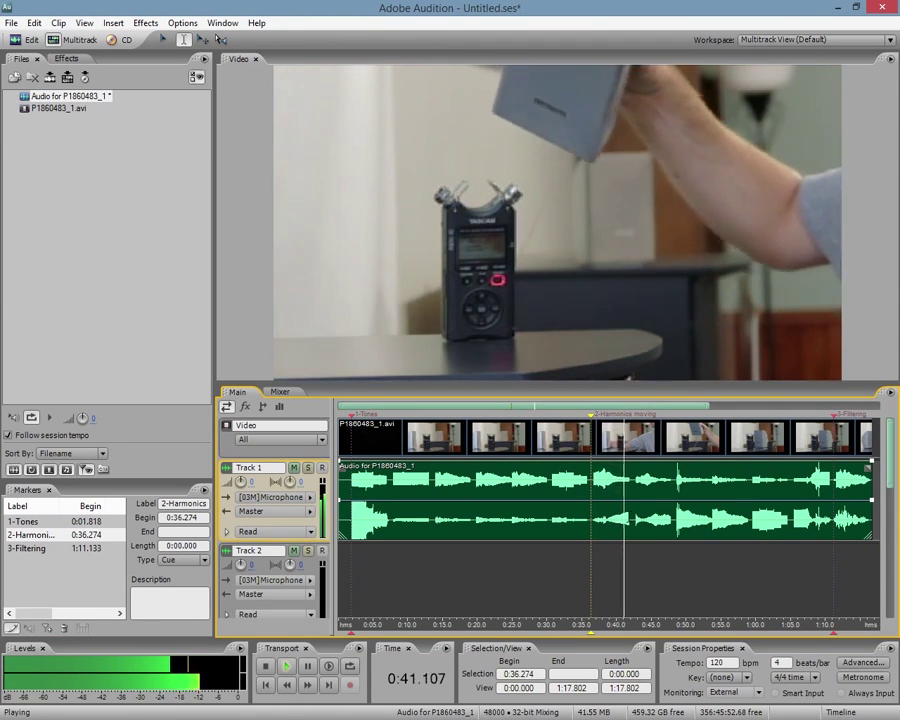
{"action": "key", "text": "space"}
Open the Track 1 audio clip in spectral frequency display and examine the harmonic lines of both channels between 0:36.5 and about 0:42
{"action": "double_click", "coordinate": [593, 482]}
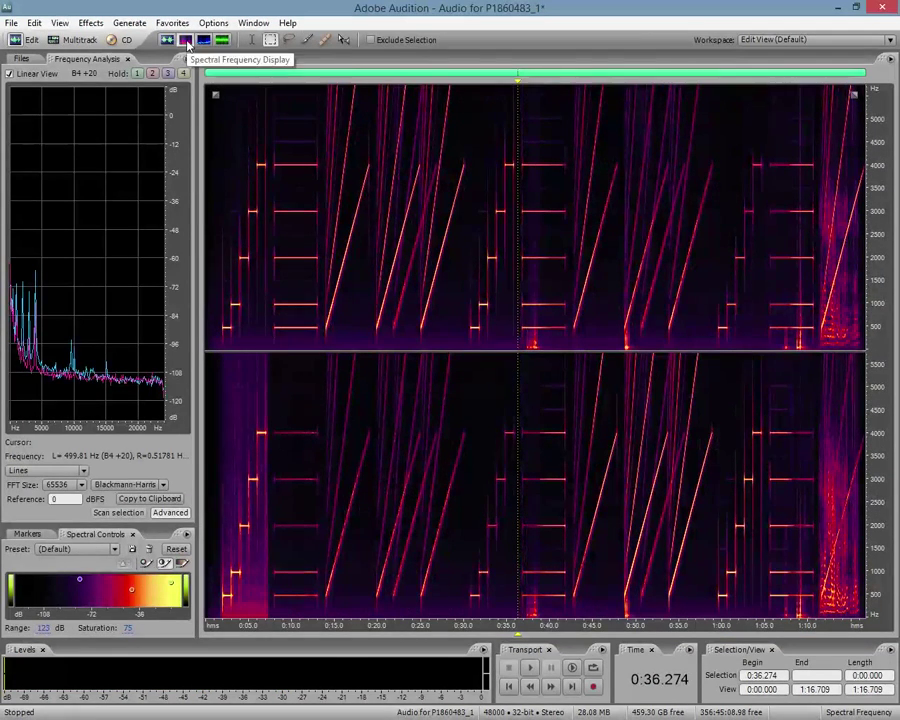
{"action": "scroll", "coordinate": [578, 627], "scroll_direction": "up", "scroll_amount": 5}
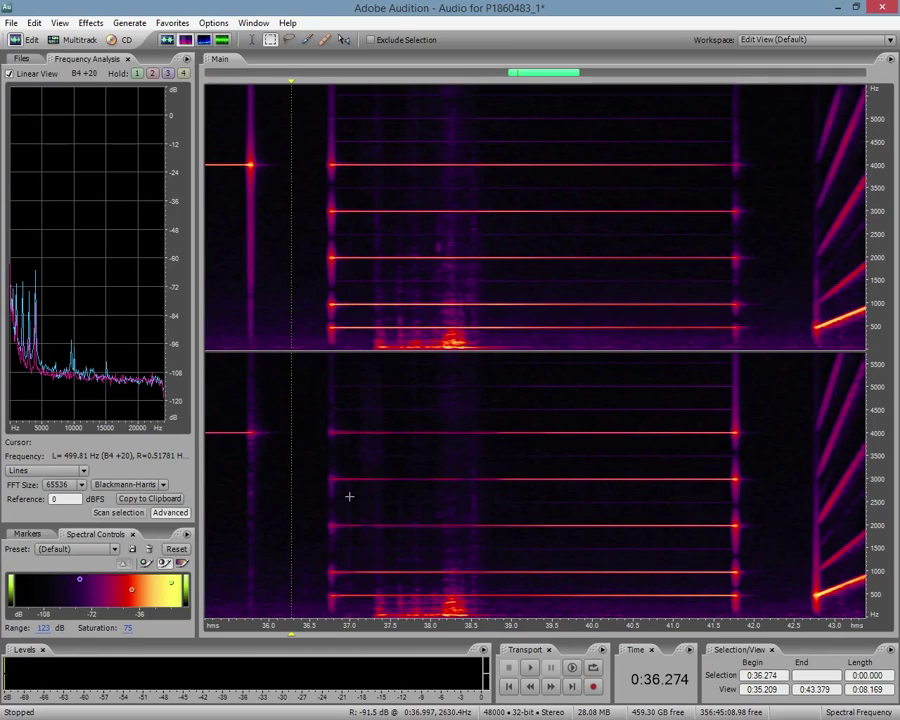
{"action": "left_click", "coordinate": [309, 505]}
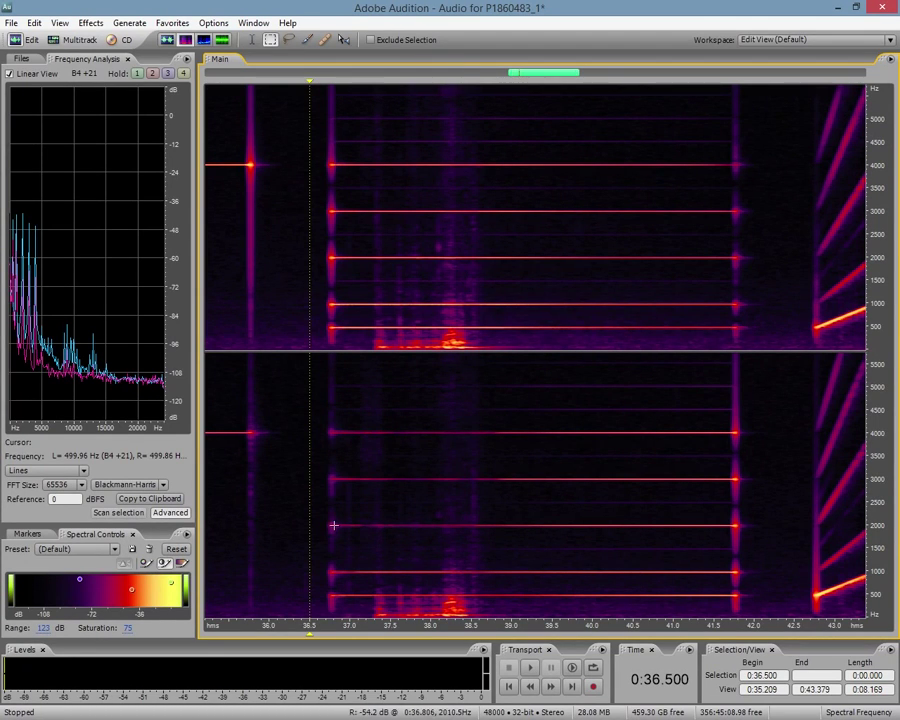
{"action": "left_click_drag", "start_coordinate": [338, 521], "coordinate": [411, 528]}
{"action": "left_click_drag", "start_coordinate": [606, 519], "coordinate": [581, 518]}
{"action": "left_click", "coordinate": [720, 532]}
{"action": "left_click", "coordinate": [510, 530]}
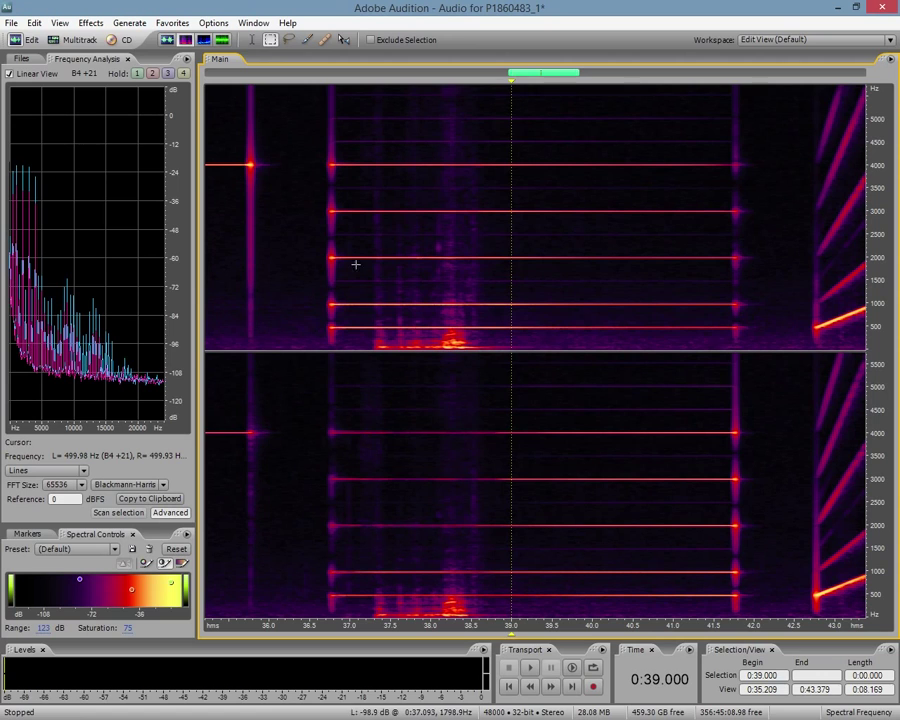
{"action": "left_click", "coordinate": [309, 190]}
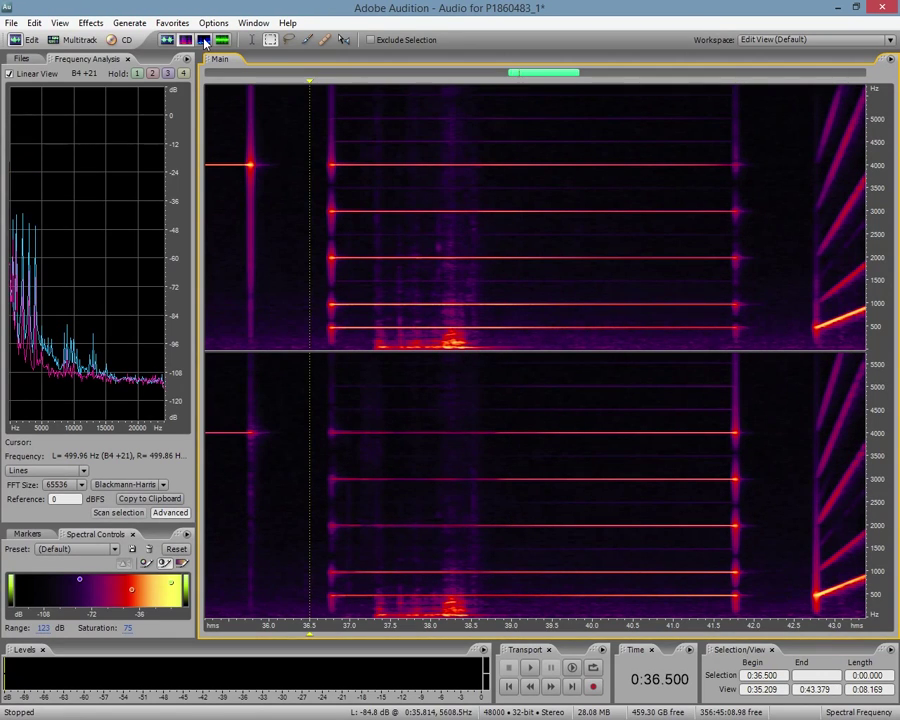
Select 0:37.097 to 0:38.655 in the spectral pan display and show that range in the spectral frequency display
{"action": "left_click", "coordinate": [204, 42]}
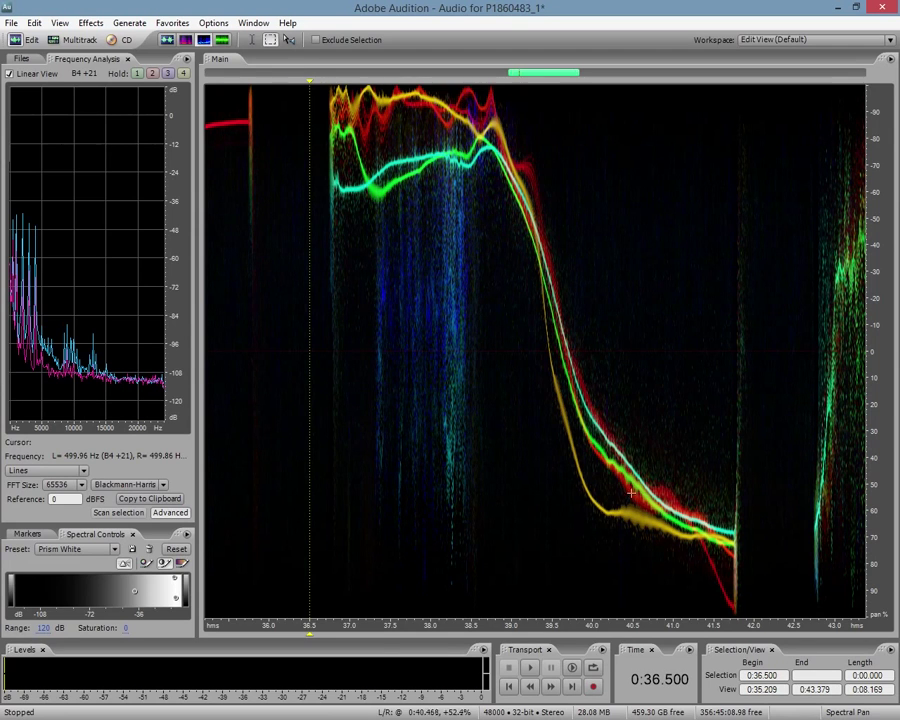
{"action": "left_click_drag", "start_coordinate": [358, 230], "coordinate": [484, 496]}
{"action": "left_click", "coordinate": [186, 40]}
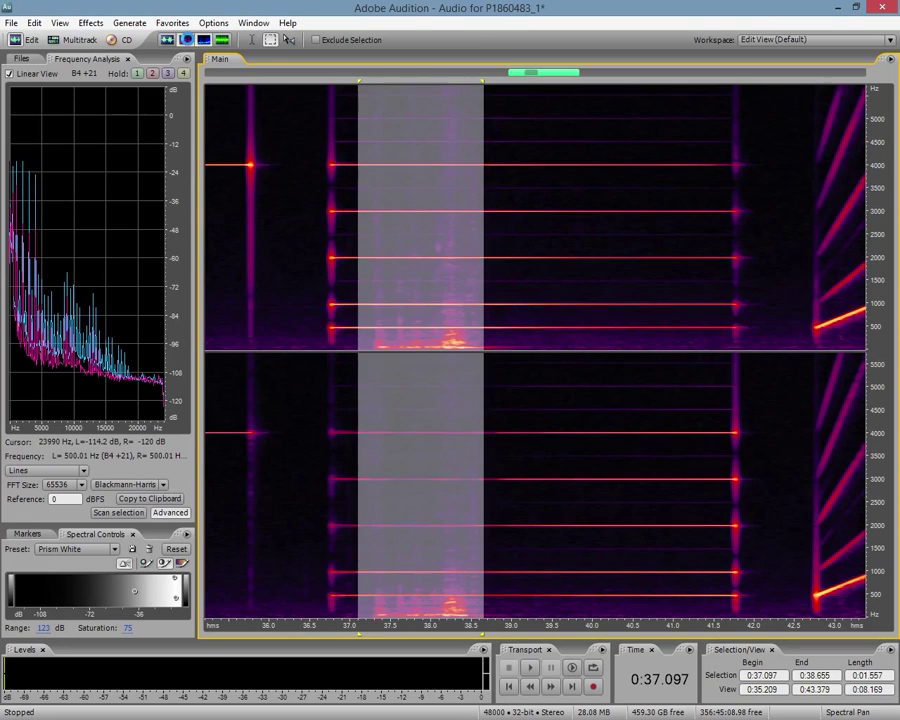
Marquee-delete the low noise from 0:37.263 to 0:39.000 and the noise between the 500 and 1000 Hz tones, and undo both deletions
{"action": "left_click", "coordinate": [597, 346]}
{"action": "left_click_drag", "start_coordinate": [370, 331], "coordinate": [514, 373]}
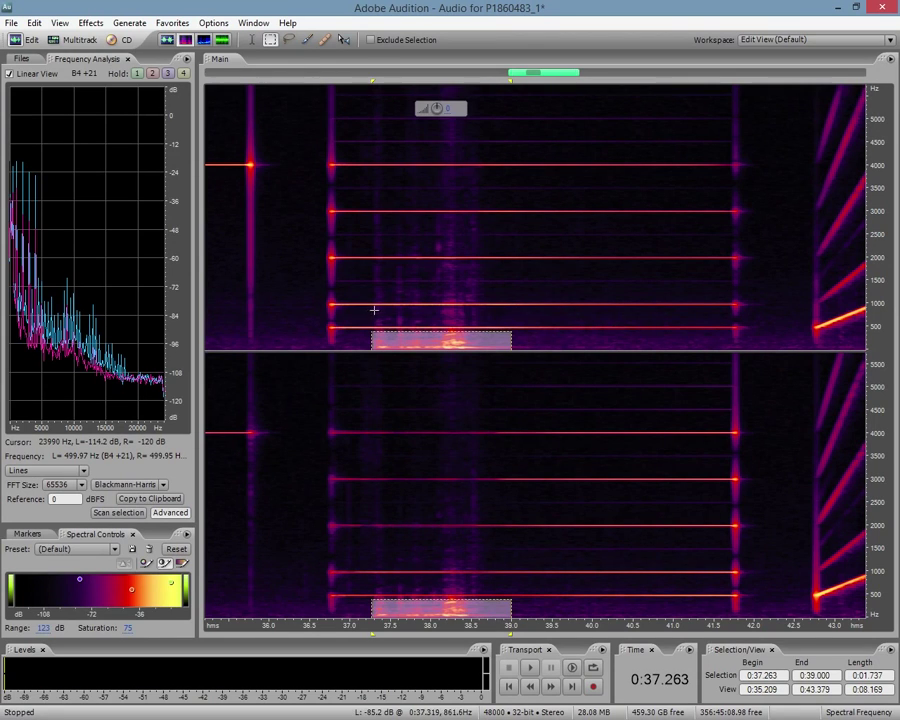
{"action": "left_click_drag", "start_coordinate": [370, 307], "coordinate": [497, 324]}
{"action": "left_click", "coordinate": [541, 317]}
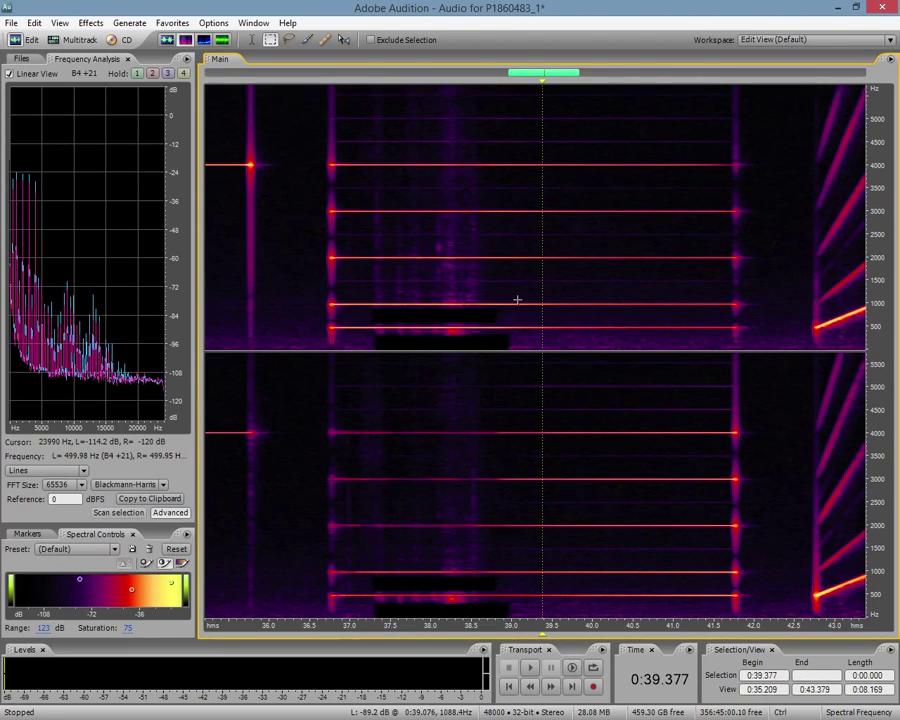
{"action": "key", "text": "ctrl+z"}
{"action": "key", "text": "ctrl+z"}
{"action": "key", "text": "ctrl+z"}
In the spectral pan display, marquee-delete the noise below the tone curves from 0:37.245 to 0:38.742, plus a smaller area from 0:38.000 to 0:38.715
{"action": "left_click", "coordinate": [204, 41]}
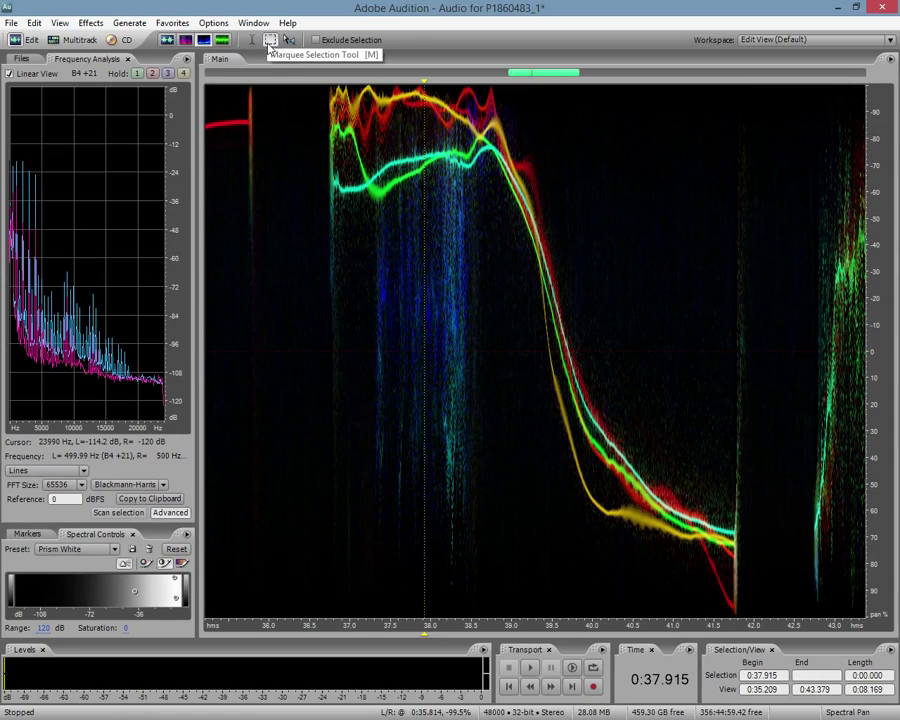
{"action": "left_click", "coordinate": [272, 42]}
{"action": "left_click_drag", "start_coordinate": [370, 211], "coordinate": [491, 587]}
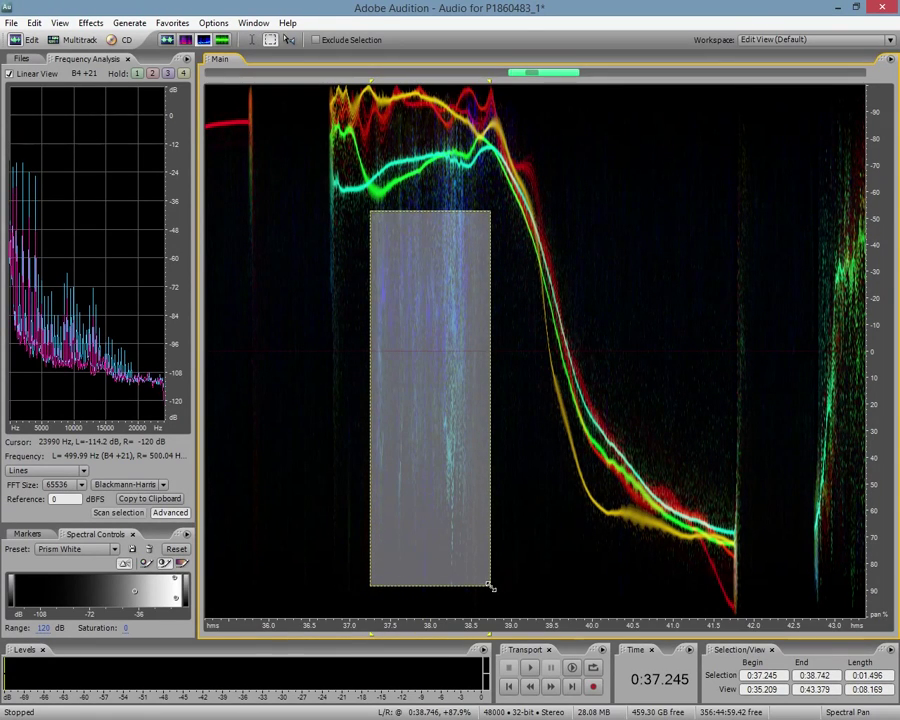
{"action": "left_click_drag", "start_coordinate": [431, 178], "coordinate": [502, 295]}
{"action": "left_click", "coordinate": [482, 354]}
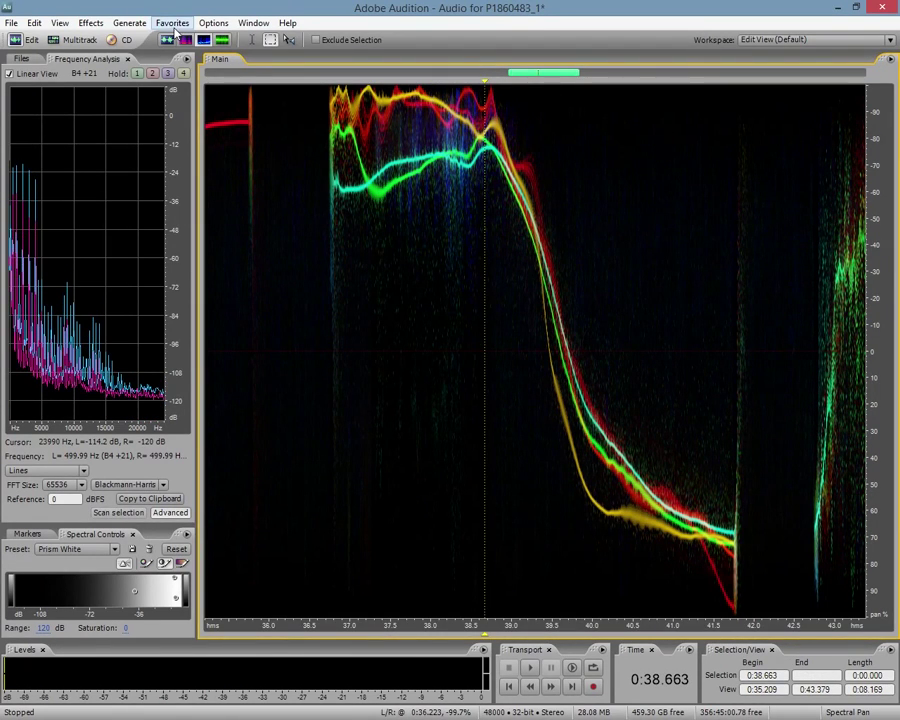
Examine the cleaned noise area in the spectral frequency display and marquee-select its low frequencies from 0:37.245 to 0:38.637
{"action": "left_click", "coordinate": [166, 39]}
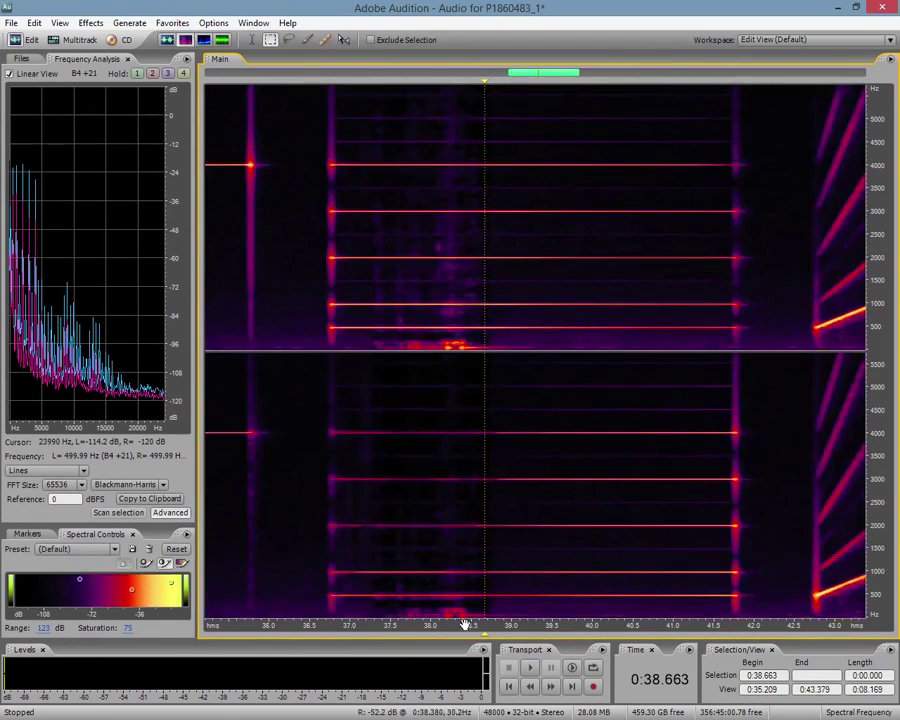
{"action": "left_click_drag", "start_coordinate": [370, 616], "coordinate": [486, 607]}
{"action": "left_click_drag", "start_coordinate": [380, 572], "coordinate": [463, 589]}
{"action": "left_click_drag", "start_coordinate": [390, 570], "coordinate": [475, 543]}
{"action": "left_click_drag", "start_coordinate": [396, 529], "coordinate": [471, 541]}
{"action": "left_click_drag", "start_coordinate": [380, 485], "coordinate": [498, 521]}
{"action": "left_click_drag", "start_coordinate": [387, 447], "coordinate": [502, 473]}
{"action": "left_click", "coordinate": [516, 485]}
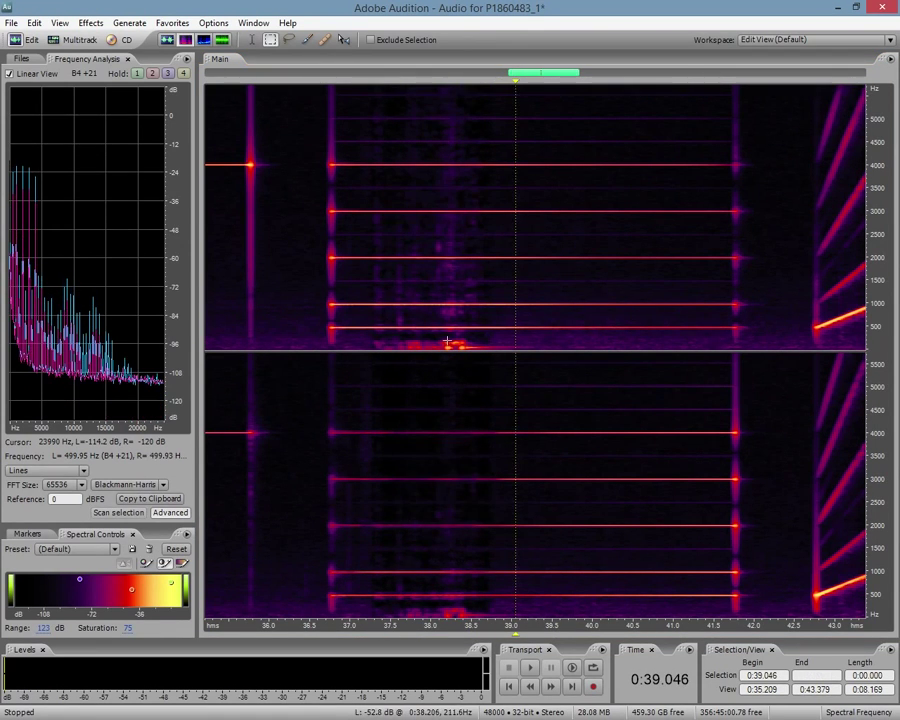
{"action": "left_click_drag", "start_coordinate": [369, 339], "coordinate": [481, 379]}
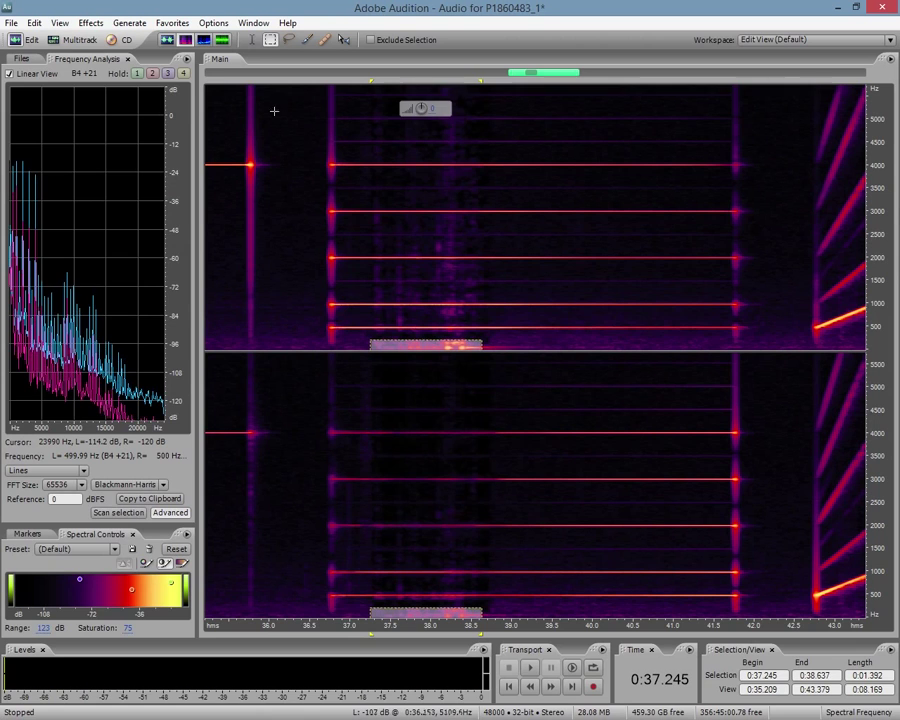
Undo the noise deletions in the spectral pan display and show the passage in the spectral phase display
{"action": "left_click", "coordinate": [204, 41]}
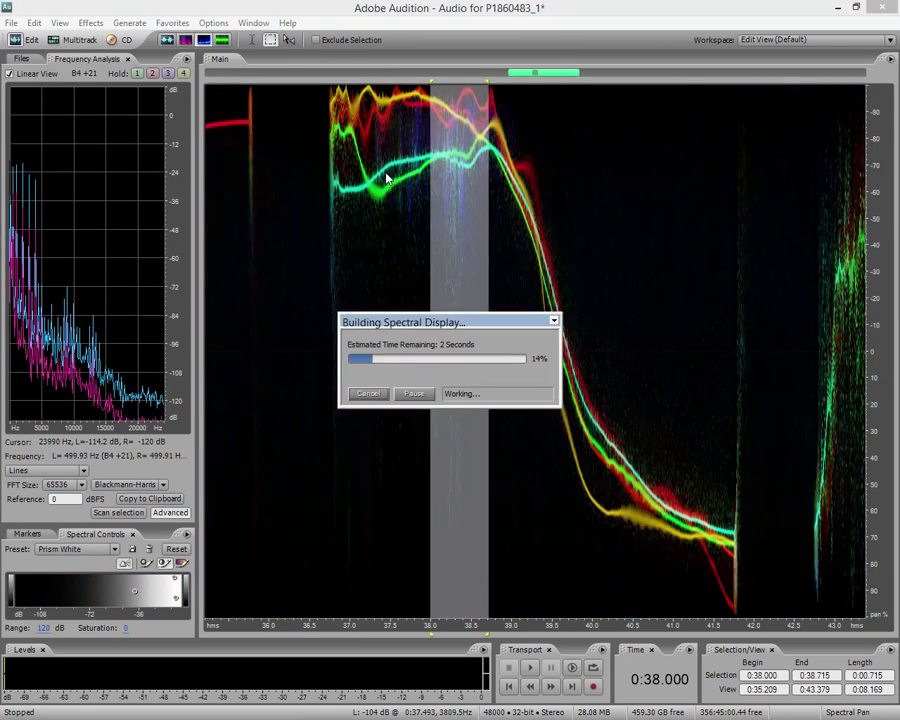
{"action": "left_click", "coordinate": [397, 188]}
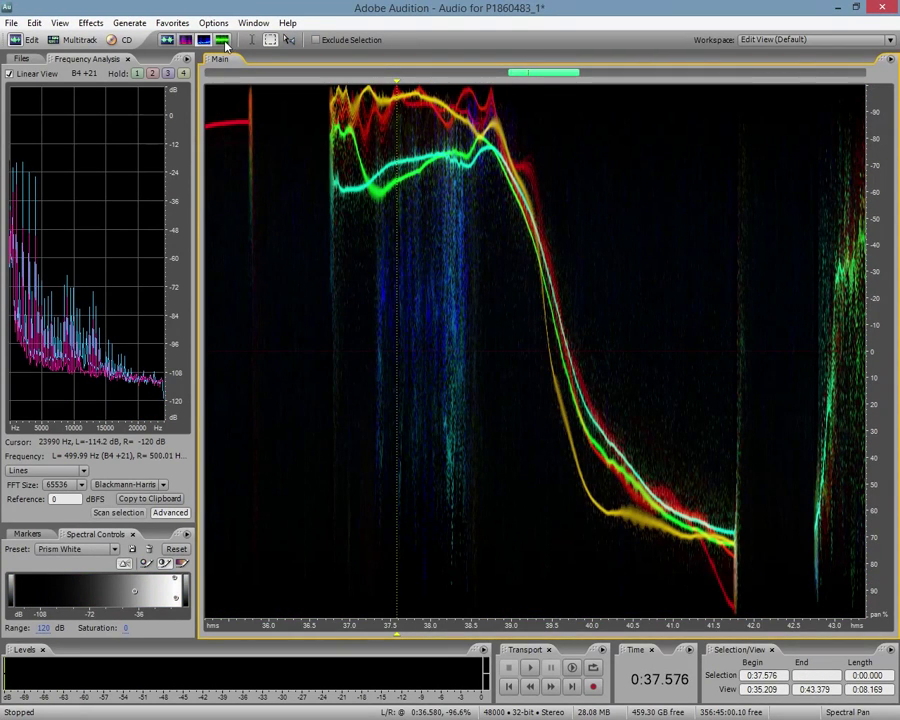
{"action": "left_click", "coordinate": [222, 40]}
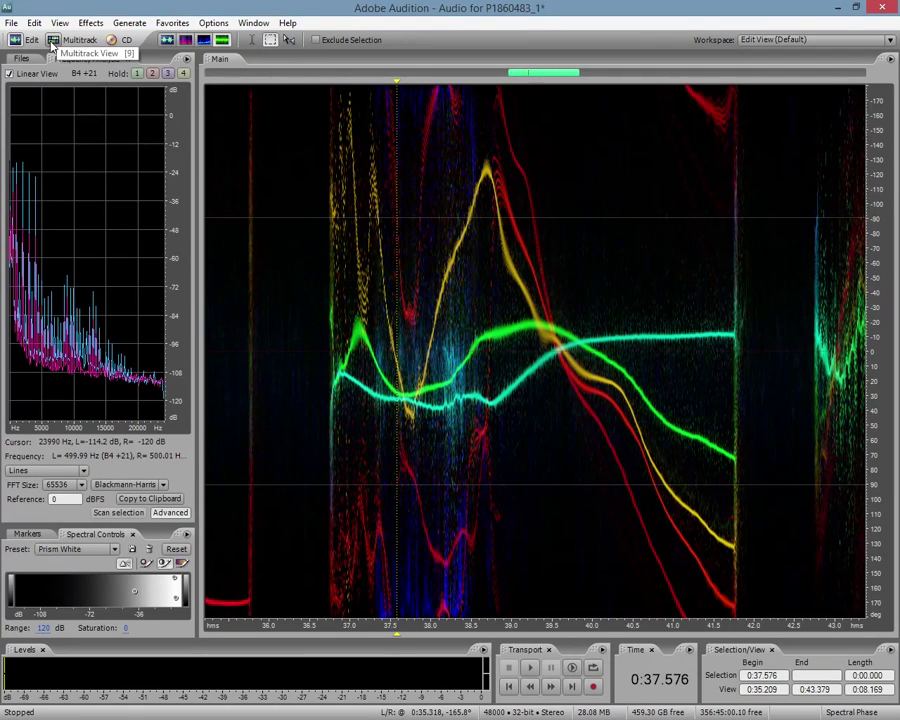
In the multitrack session, play the audio after the 3-Filtering marker from 1:11.168 and set the playback start to 1:11.367
{"action": "left_click", "coordinate": [51, 42]}
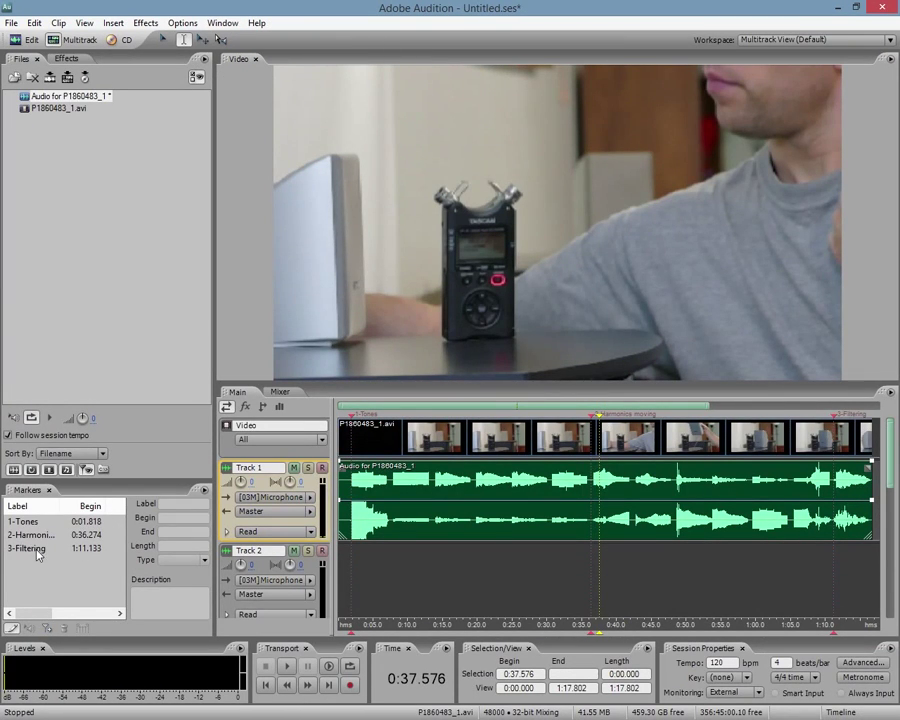
{"action": "left_click", "coordinate": [36, 552]}
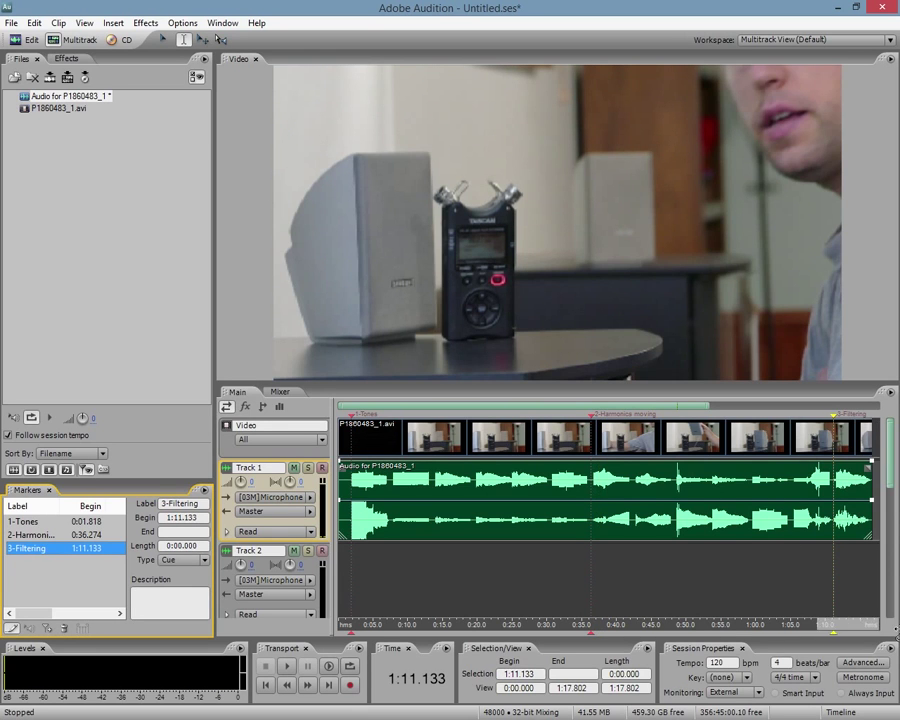
{"action": "left_click_drag", "start_coordinate": [897, 634], "coordinate": [899, 634]}
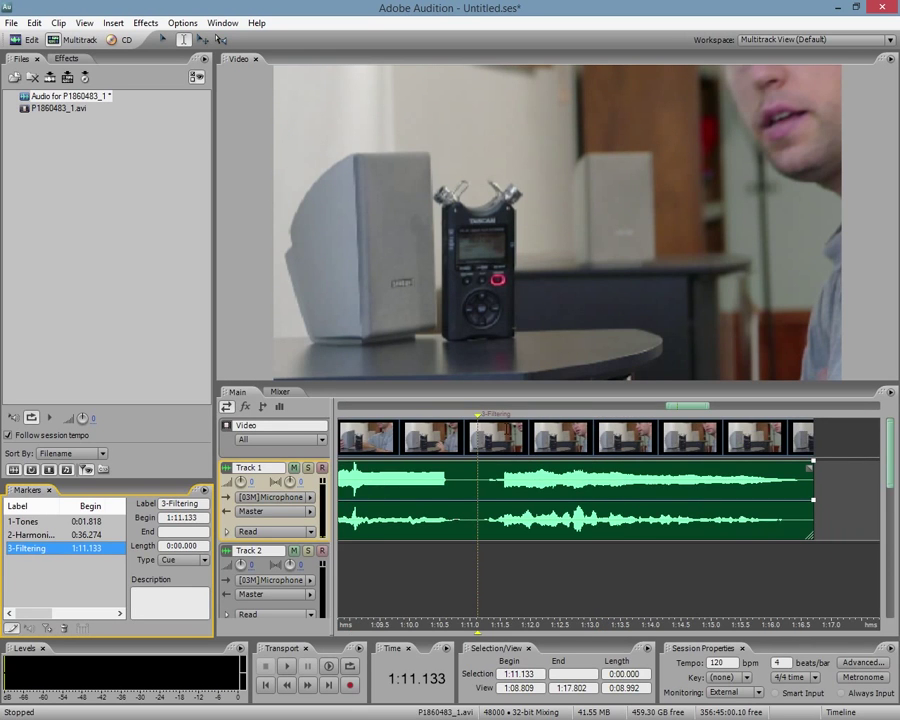
{"action": "left_click_drag", "start_coordinate": [477, 418], "coordinate": [480, 422]}
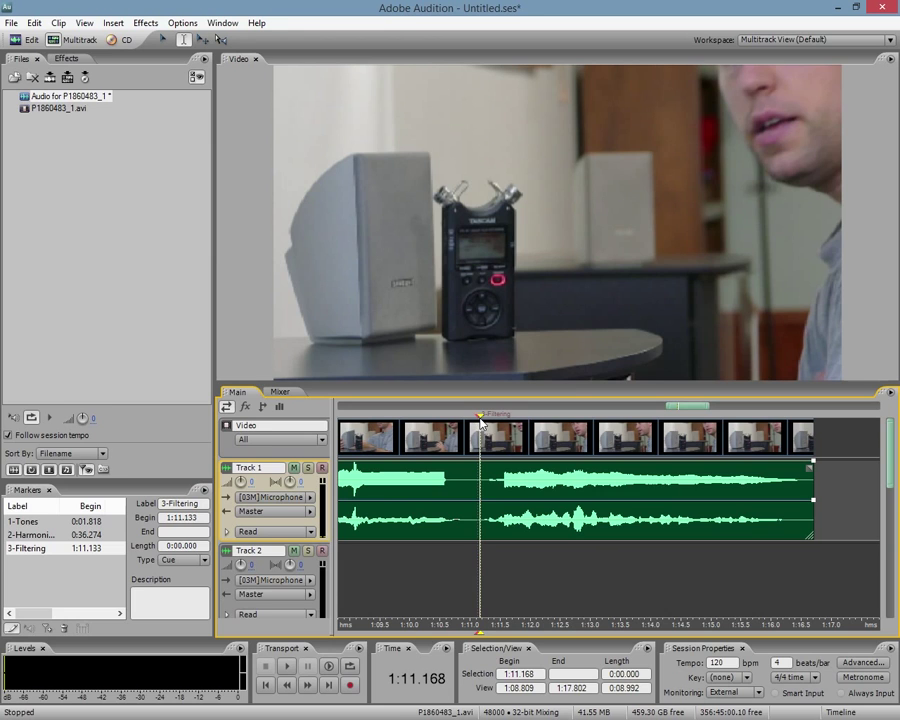
{"action": "key", "text": "space"}
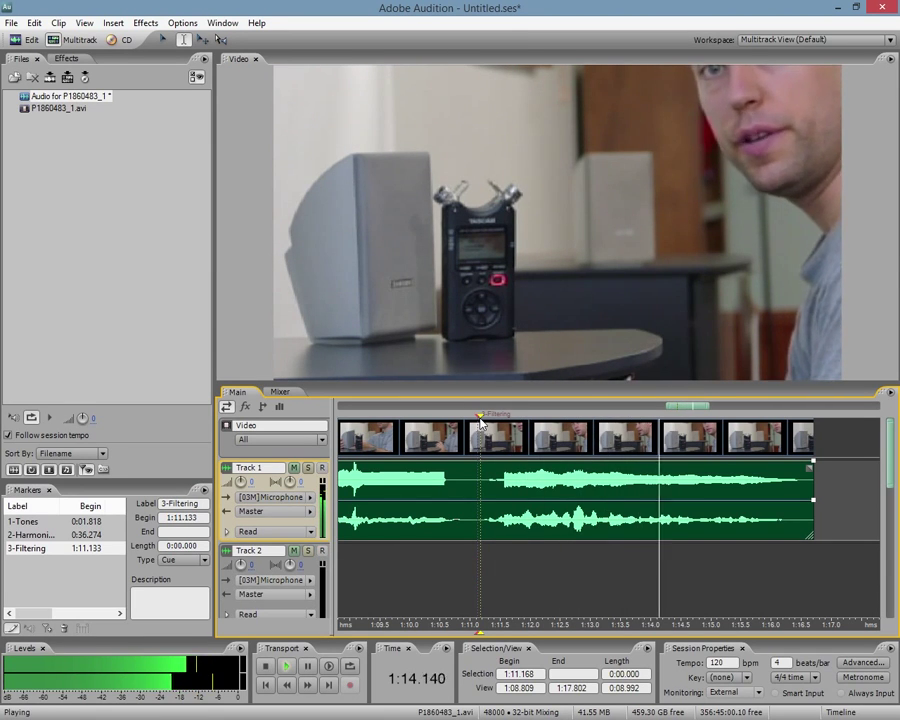
{"action": "key", "text": "space"}
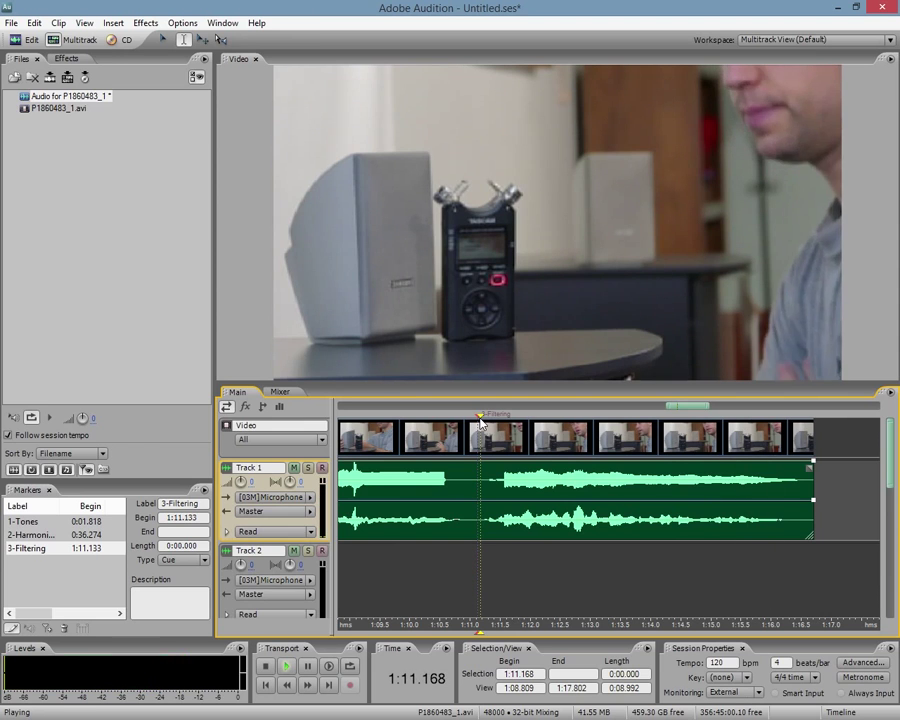
{"action": "left_click_drag", "start_coordinate": [481, 420], "coordinate": [492, 420]}
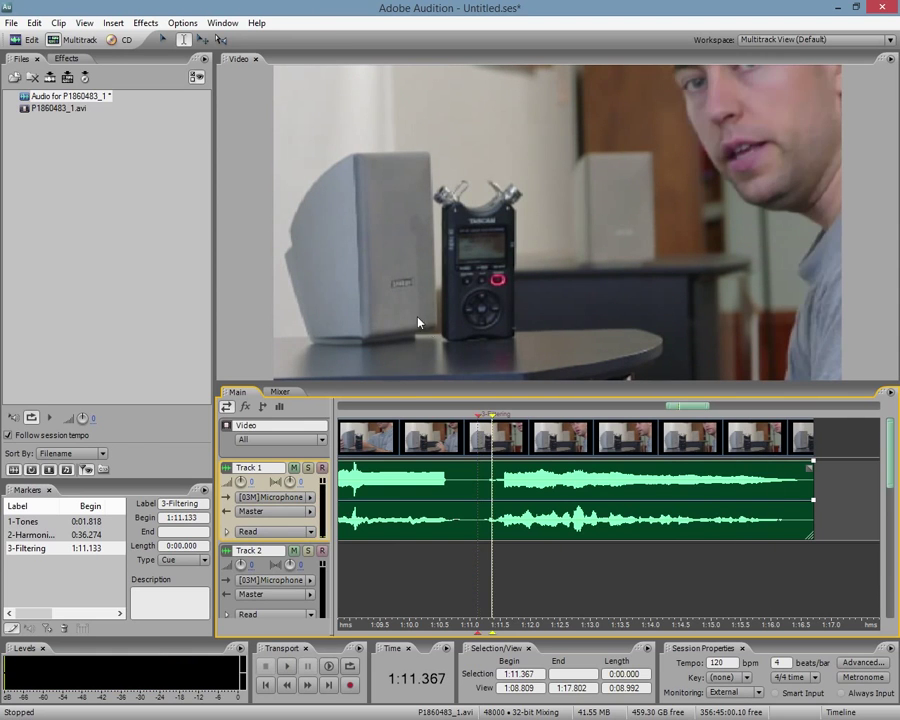
Open the clip in spectral frequency display and lasso-delete the second sweep line from 1:11.631 to 1:12.948 in both channels
{"action": "double_click", "coordinate": [536, 508]}
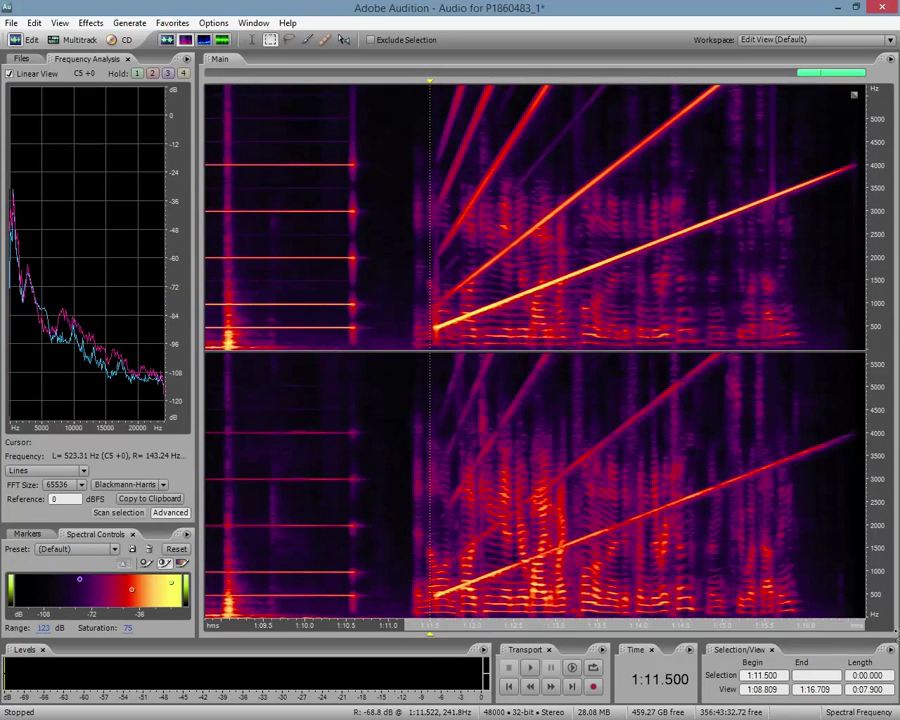
{"action": "left_click_drag", "start_coordinate": [895, 632], "coordinate": [895, 632]}
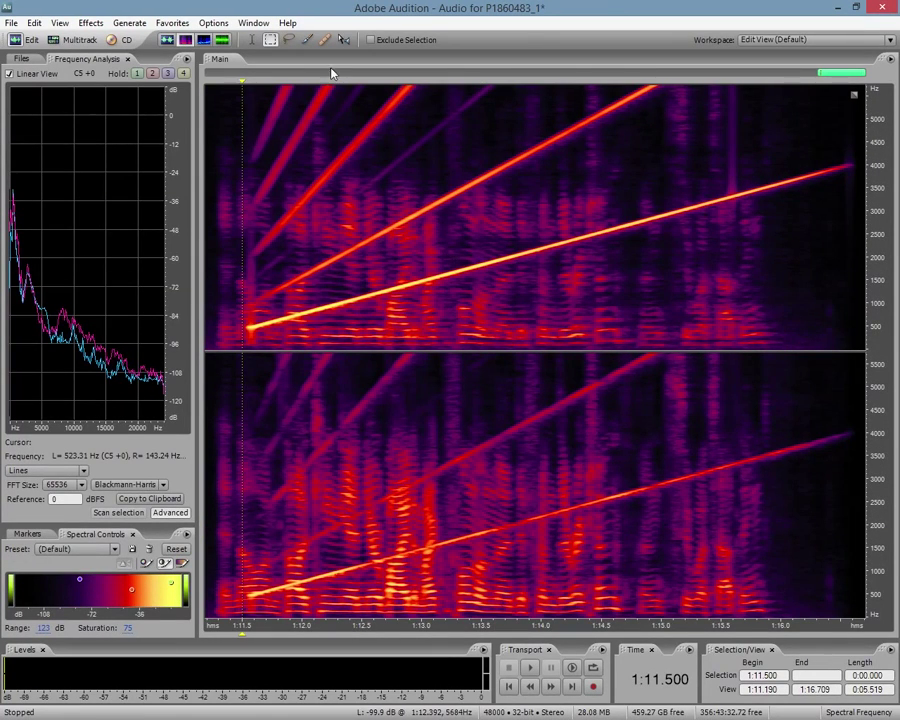
{"action": "left_click", "coordinate": [287, 40]}
{"action": "left_click_drag", "start_coordinate": [256, 305], "coordinate": [415, 215]}
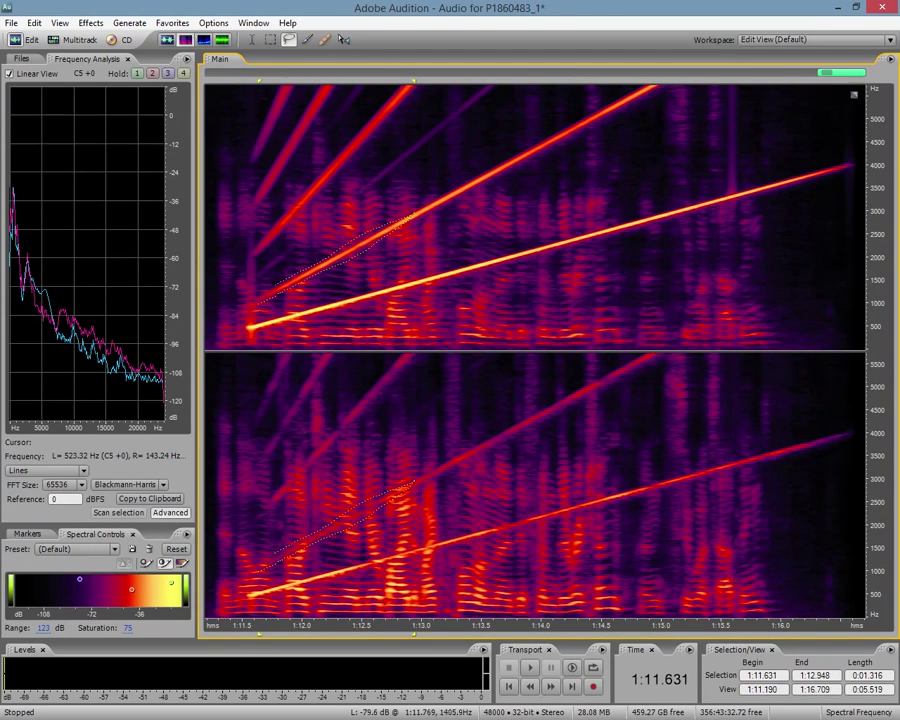
{"action": "left_click_drag", "start_coordinate": [273, 286], "coordinate": [264, 292]}
{"action": "key", "text": "Delete"}
Lasso-delete the continuation of the second sweep line in both channels up to about 1:13.7
{"action": "left_click", "coordinate": [421, 189]}
{"action": "left_click", "coordinate": [398, 226]}
{"action": "mouse_move", "coordinate": [399, 225]}
{"action": "left_mouse_down"}
{"action": "mouse_move", "coordinate": [497, 161]}
{"action": "mouse_move", "coordinate": [439, 185]}
{"action": "mouse_move", "coordinate": [398, 226]}
{"action": "left_mouse_up"}
{"action": "key", "text": "Delete"}
{"action": "left_click", "coordinate": [449, 225]}
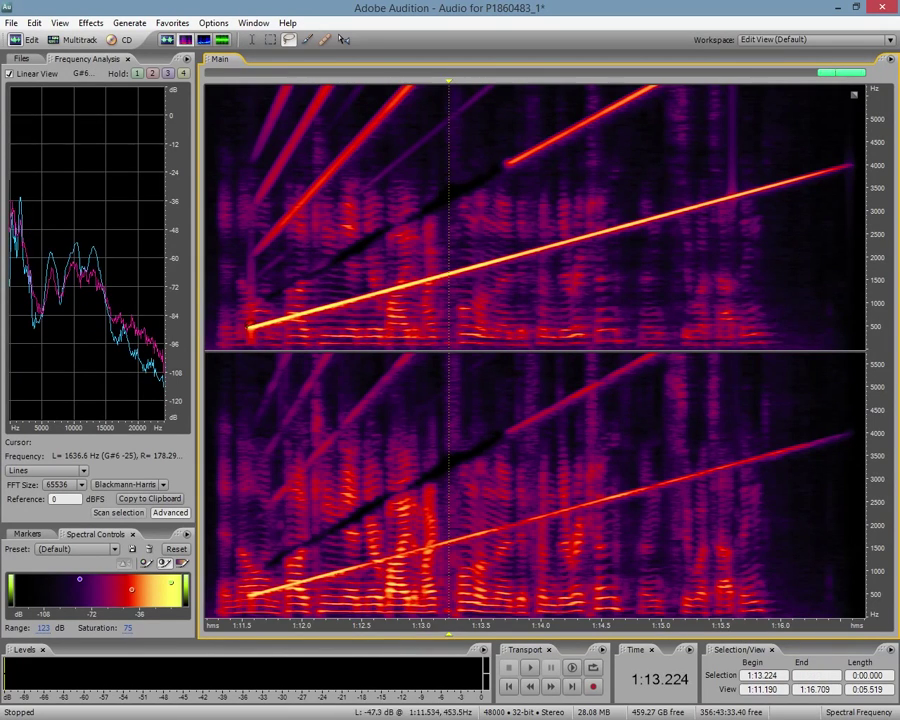
Lasso-delete pieces of the lowest sweep line in both channels from about 1:11.5 to 1:12.7
{"action": "left_click_drag", "start_coordinate": [247, 330], "coordinate": [389, 289]}
{"action": "left_click_drag", "start_coordinate": [331, 302], "coordinate": [247, 329]}
{"action": "key", "text": "Delete"}
{"action": "left_click", "coordinate": [369, 206]}
{"action": "mouse_move", "coordinate": [322, 304]}
{"action": "left_mouse_down"}
{"action": "mouse_move", "coordinate": [246, 327]}
{"action": "mouse_move", "coordinate": [321, 311]}
{"action": "mouse_move", "coordinate": [299, 325]}
{"action": "left_mouse_up"}
{"action": "key", "text": "Delete"}
{"action": "left_click", "coordinate": [337, 305]}
{"action": "key", "text": "Delete"}
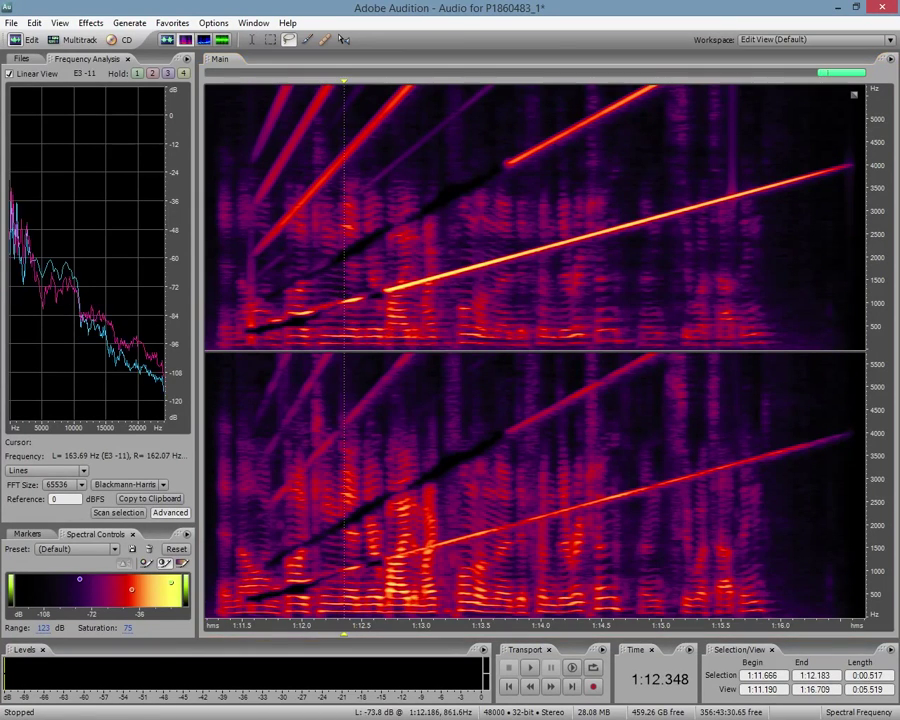
Activate the Time Selection tool, play the edited passage from 1:11.531 and stop playback
{"action": "left_click", "coordinate": [245, 320]}
{"action": "left_click", "coordinate": [252, 39]}
{"action": "left_click", "coordinate": [531, 667]}
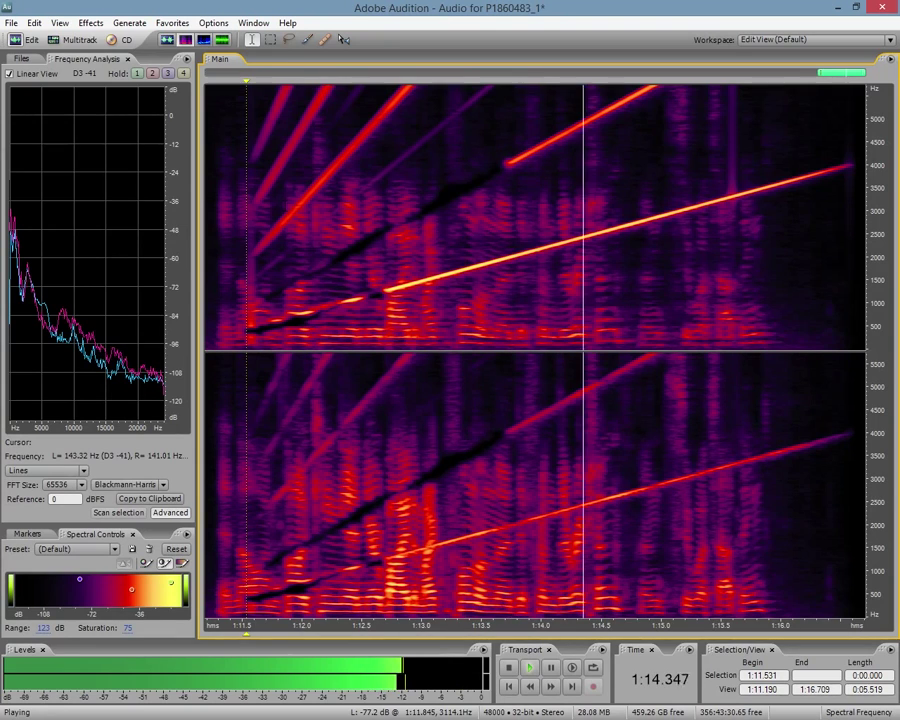
{"action": "key", "text": "space"}
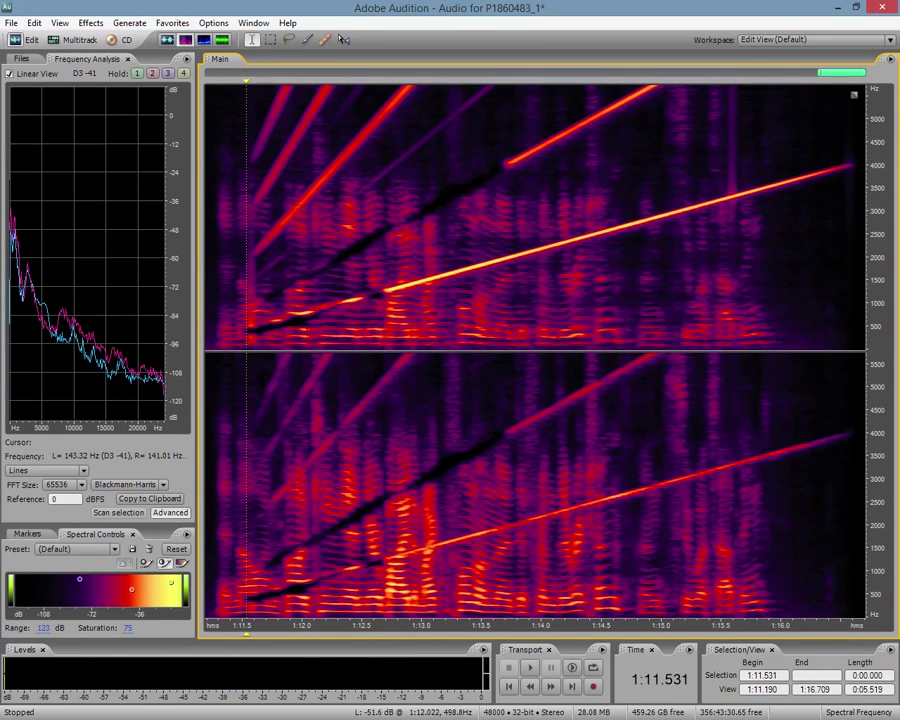
Undo all lasso deletions of the sweep lines and clear the remaining selection
{"action": "key", "text": "ctrl+z"}
{"action": "key", "text": "ctrl+z"}
{"action": "key", "text": "ctrl+z"}
{"action": "key", "text": "ctrl+z"}
{"action": "key", "text": "ctrl+z"}
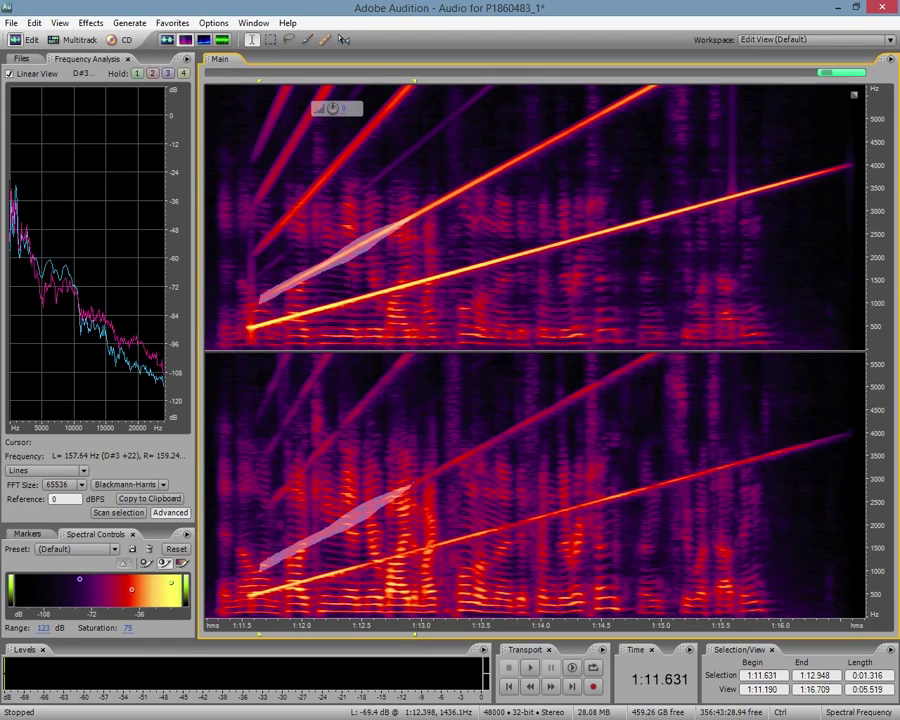
{"action": "left_click", "coordinate": [316, 292]}
{"action": "key", "text": "ctrl+z"}
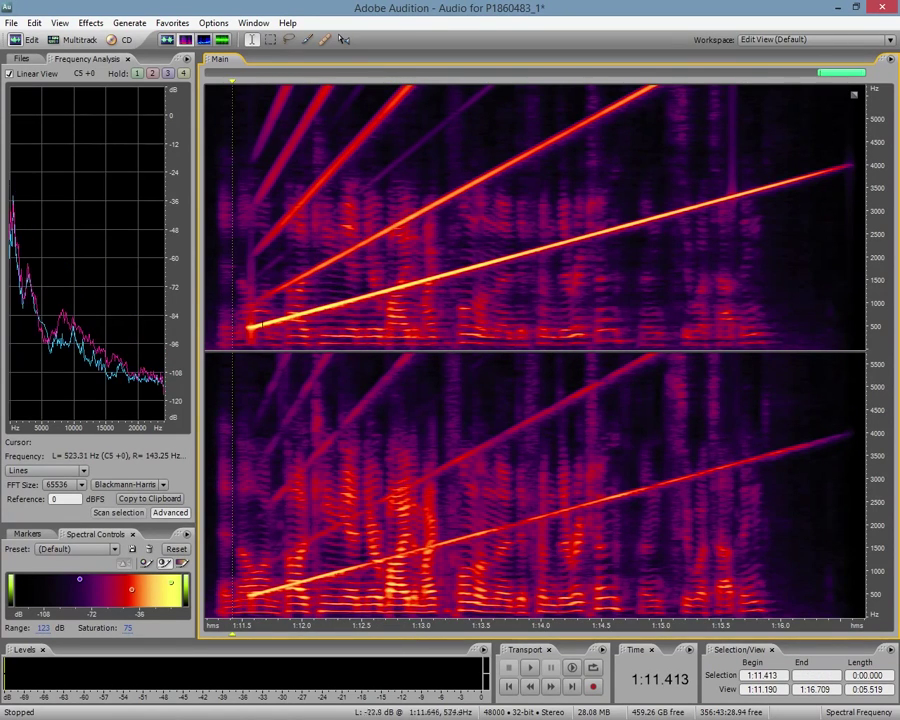
Show the spectral pan display, marquee-select the voice region, then the sweep region from 1:11.349 to 1:16.000, and clear the selection
{"action": "left_click", "coordinate": [204, 40]}
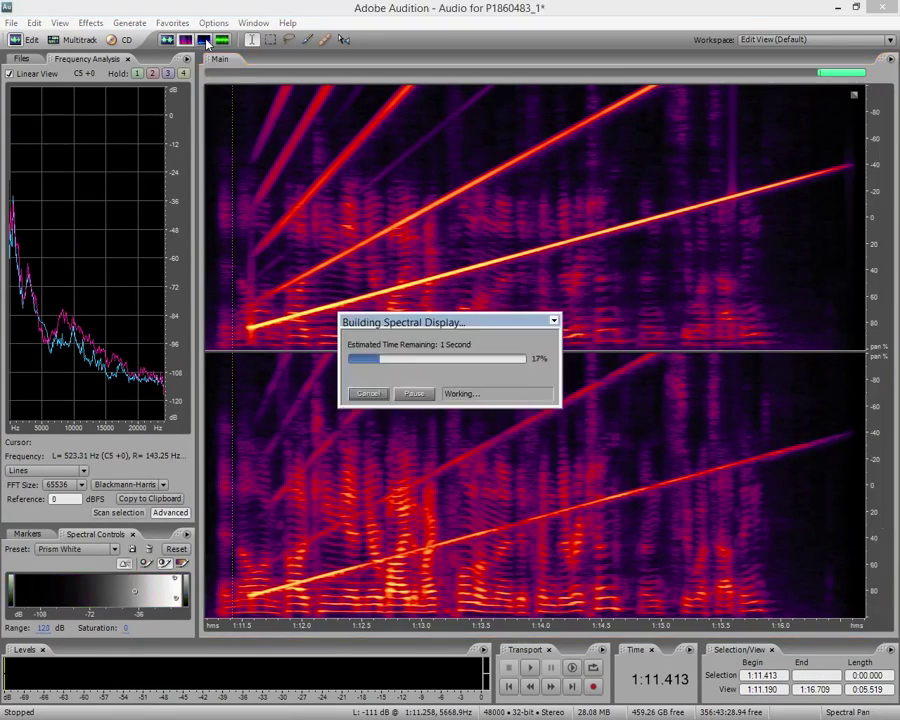
{"action": "key", "text": "e"}
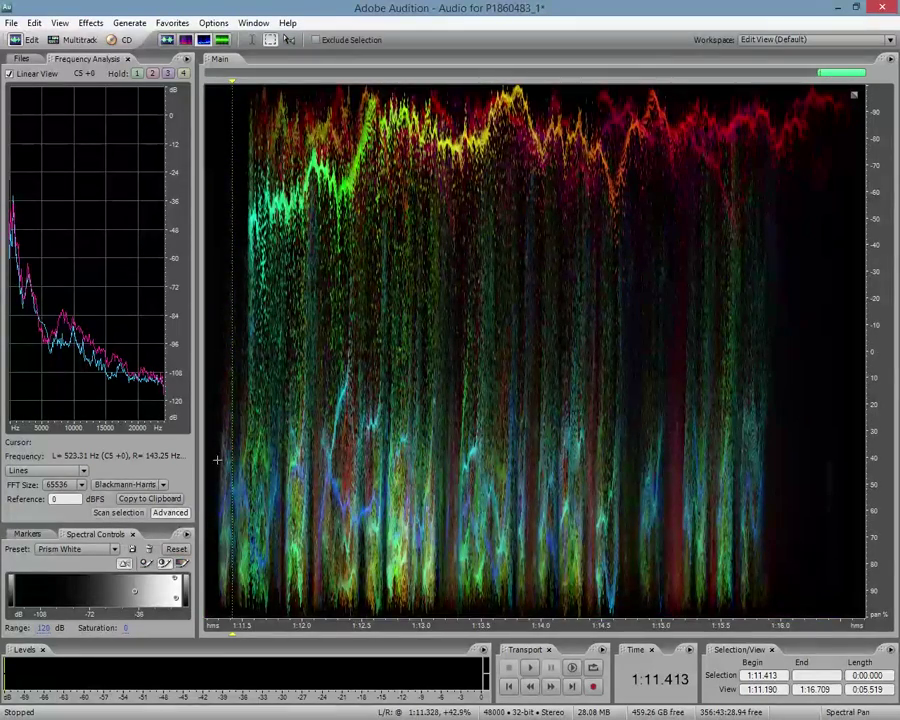
{"action": "left_click_drag", "start_coordinate": [208, 374], "coordinate": [756, 610]}
{"action": "left_click_drag", "start_coordinate": [224, 86], "coordinate": [780, 260]}
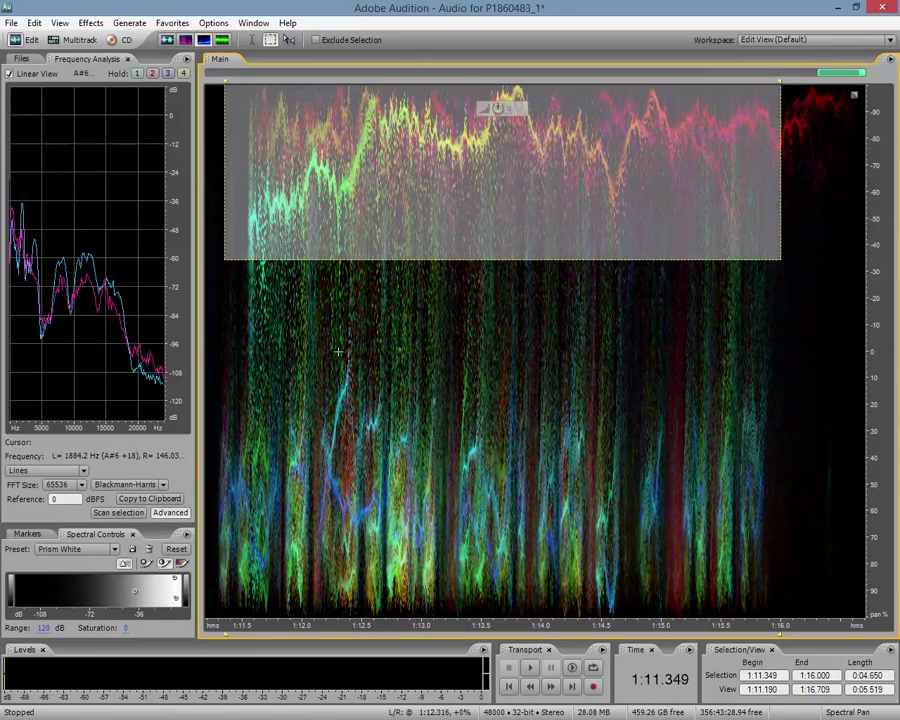
{"action": "left_click", "coordinate": [248, 342]}
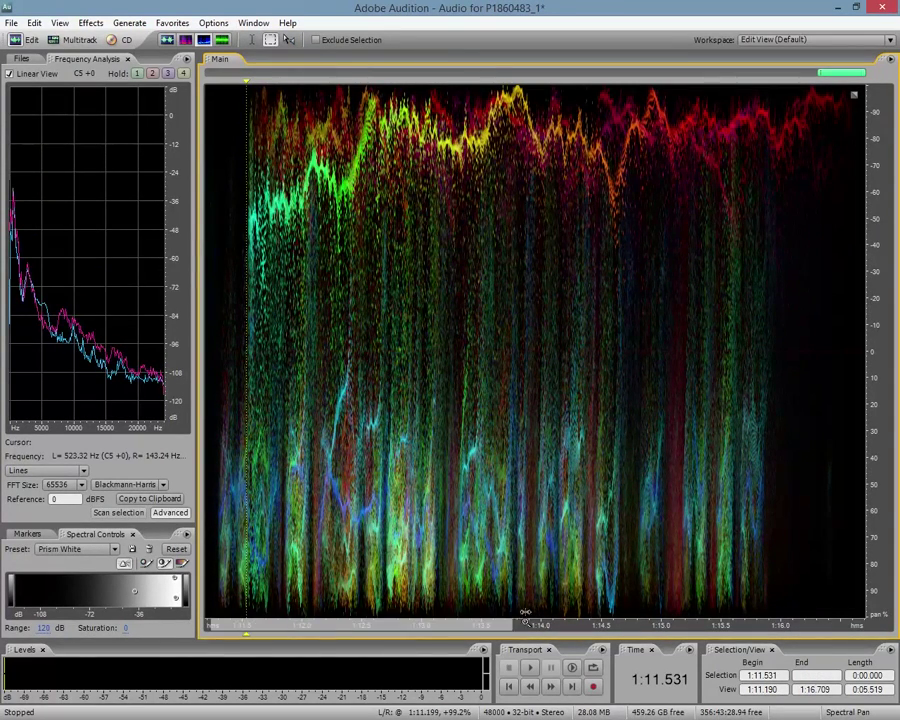
Switch the spectral colouring to the (Default) preset and marquee-select the sweep region, then the voice region from 1:11.362 to 1:15.847
{"action": "scroll", "coordinate": [797, 610], "scroll_direction": "up", "scroll_amount": 1}
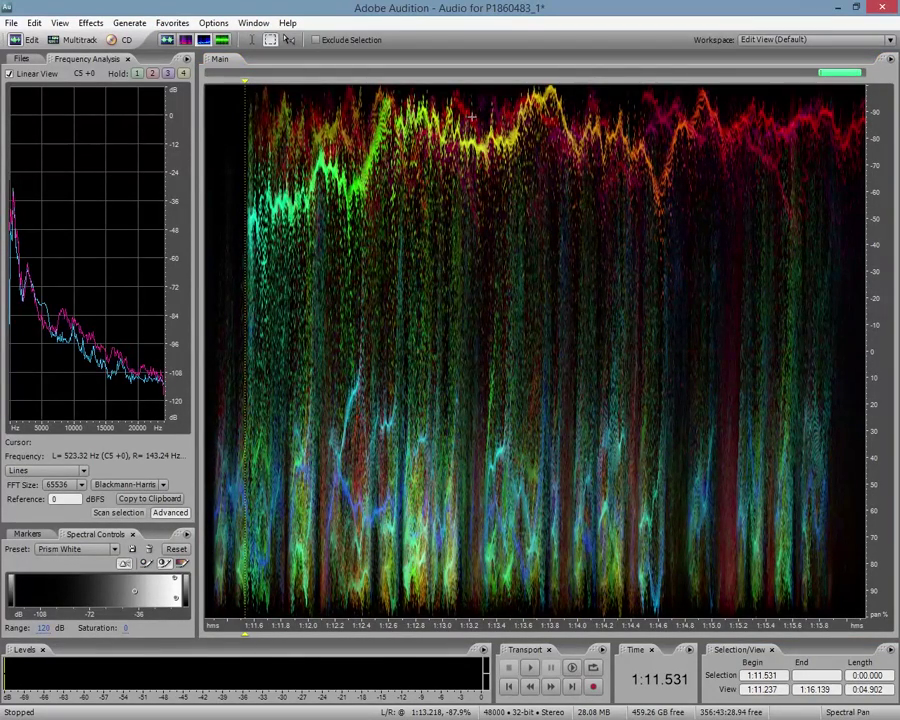
{"action": "left_click", "coordinate": [125, 566]}
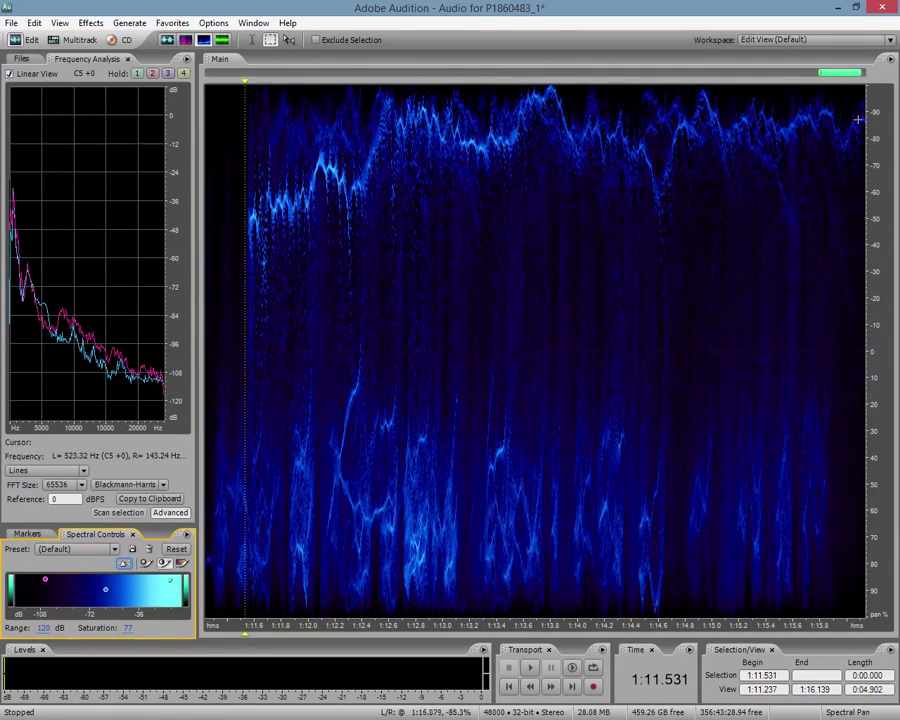
{"action": "left_click_drag", "start_coordinate": [248, 232], "coordinate": [826, 88]}
{"action": "left_click_drag", "start_coordinate": [228, 404], "coordinate": [826, 615]}
{"action": "left_click_drag", "start_coordinate": [223, 368], "coordinate": [826, 686]}
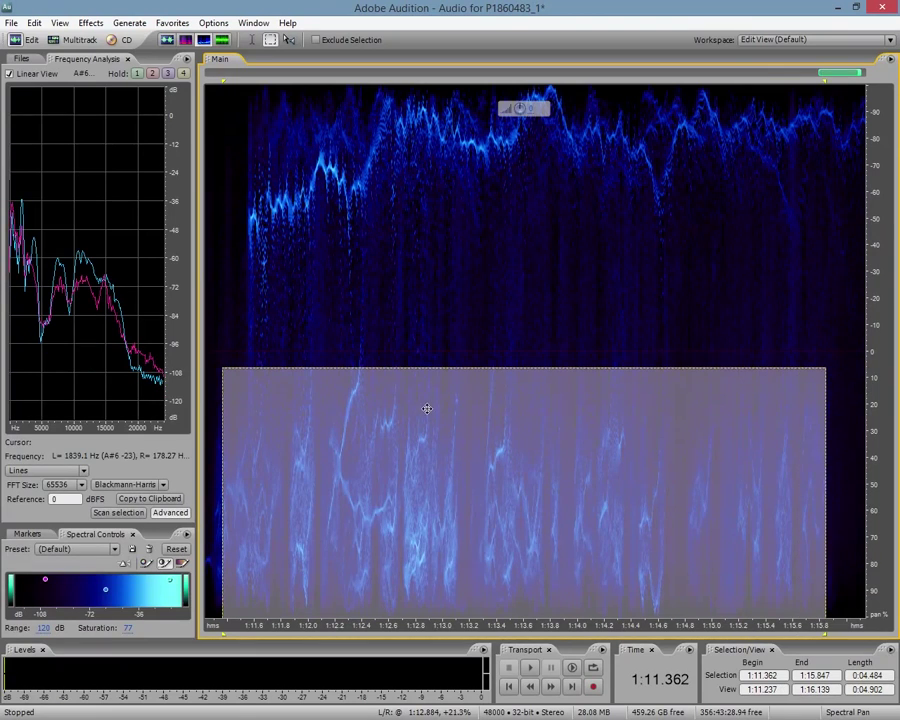
Check the session video in multitrack, return to the edit view and marquee-select the centre pan band from 1:11.375 to 1:16.078
{"action": "left_click", "coordinate": [56, 42]}
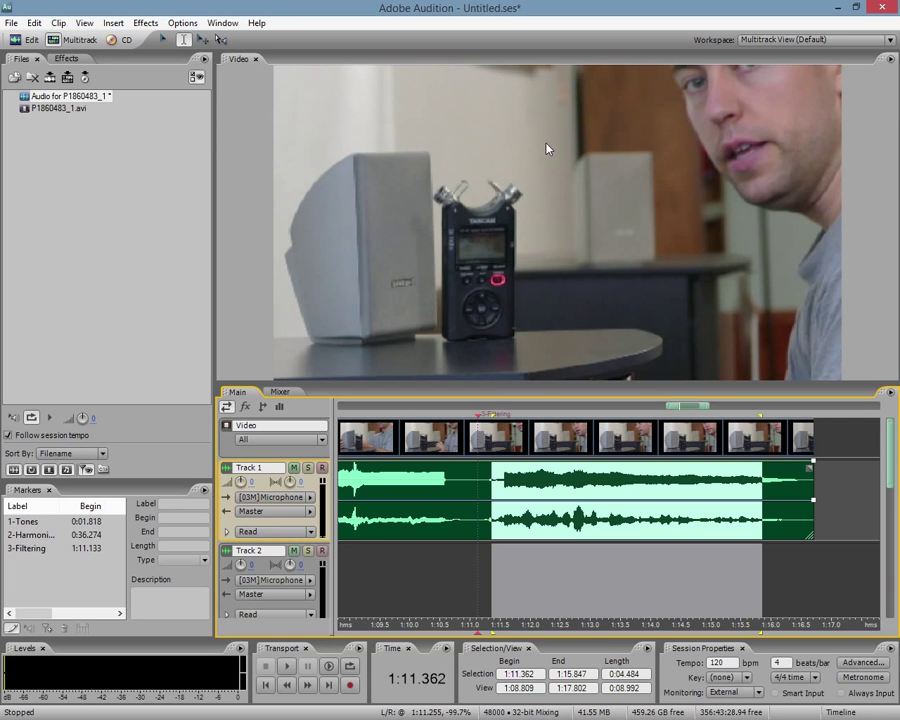
{"action": "left_click", "coordinate": [22, 40]}
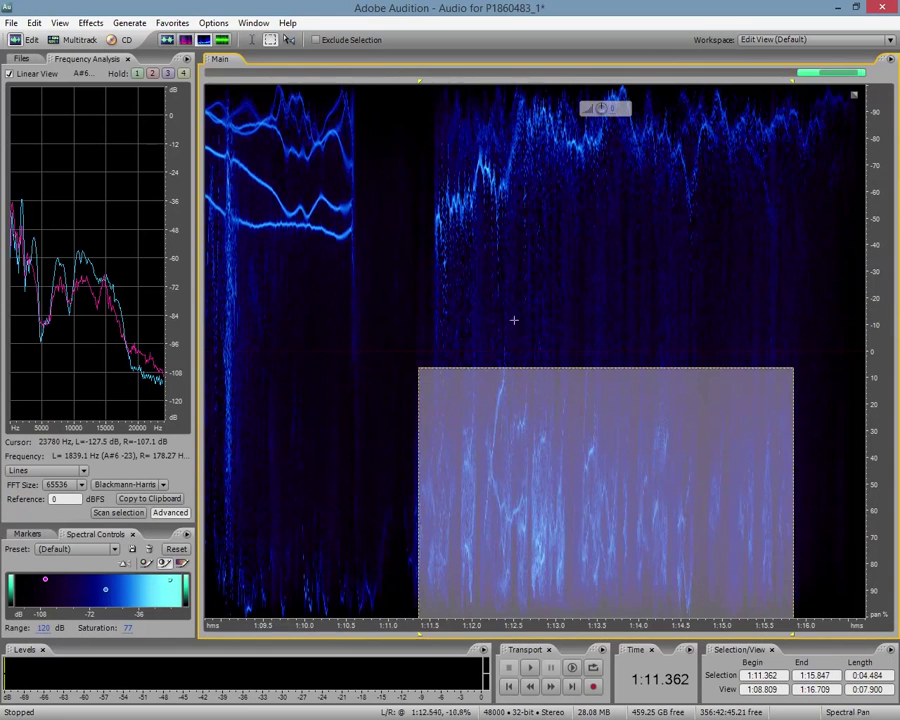
{"action": "left_click_drag", "start_coordinate": [419, 311], "coordinate": [813, 382]}
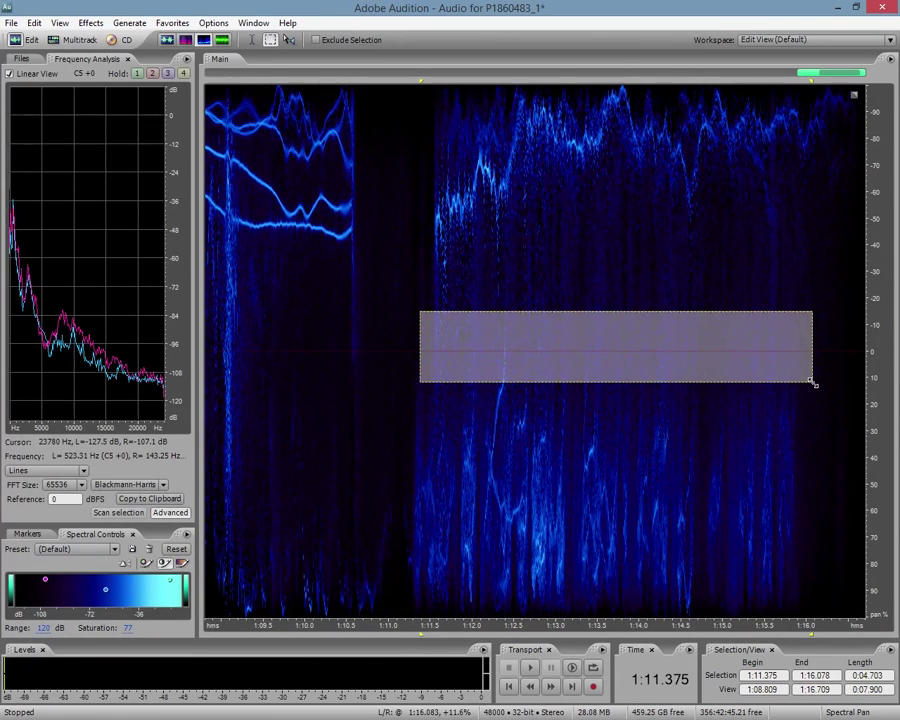
{"action": "left_click_drag", "start_coordinate": [812, 382], "coordinate": [813, 386]}
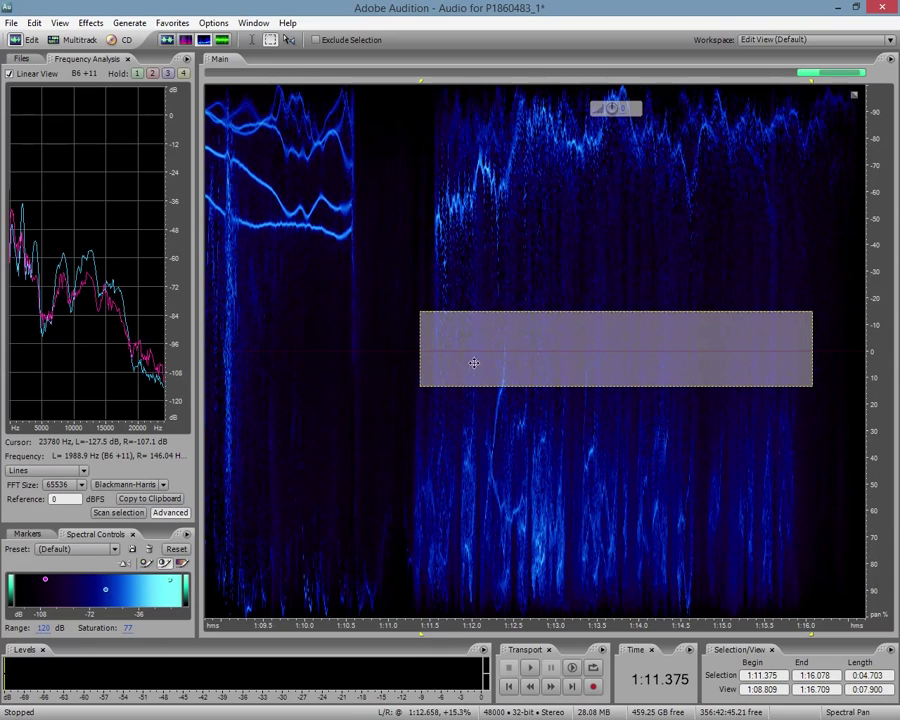
{"action": "left_click", "coordinate": [401, 318]}
{"action": "left_click_drag", "start_coordinate": [418, 321], "coordinate": [820, 392]}
{"action": "left_click", "coordinate": [780, 420]}
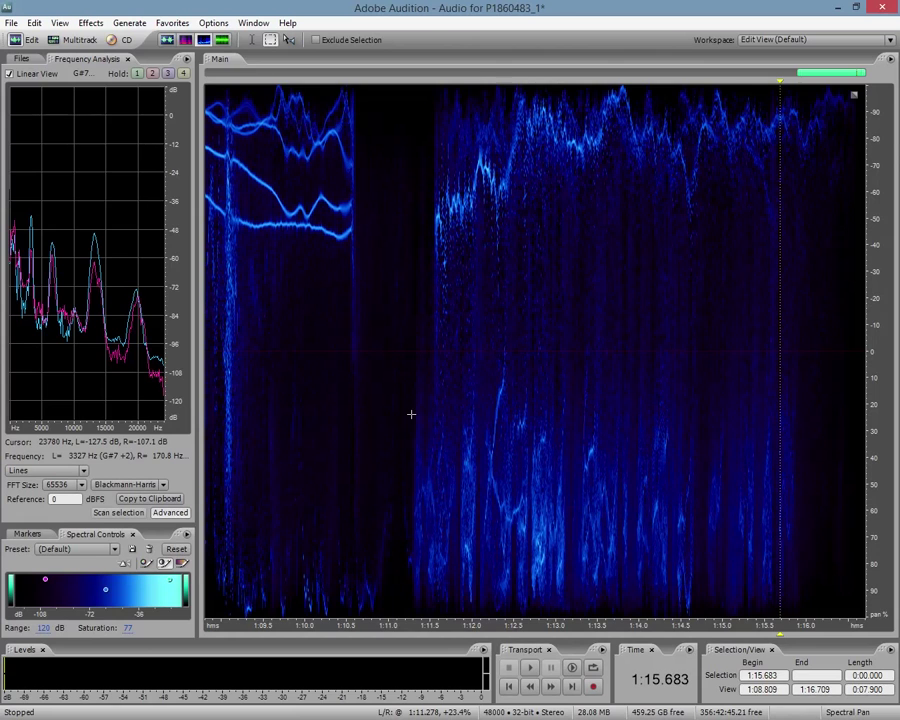
Marquee-select the voice region beyond about 25% pan from about 1:11.3 to 1:16.0 and clear the selection
{"action": "left_click_drag", "start_coordinate": [411, 416], "coordinate": [805, 628]}
{"action": "left_click", "coordinate": [185, 41]}
{"action": "left_click", "coordinate": [483, 540]}
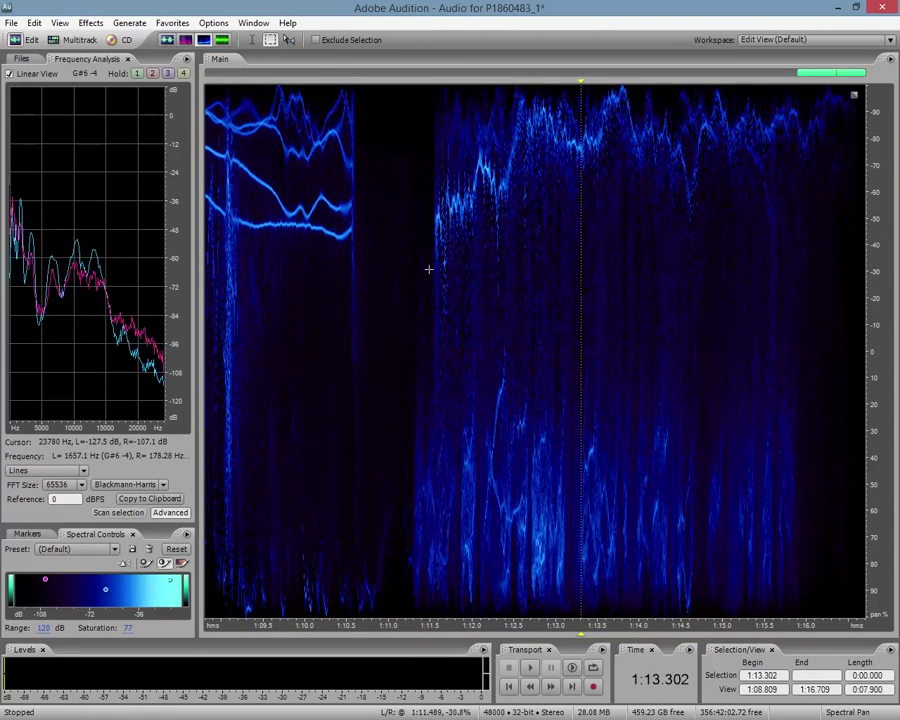
Delete the sweep region beyond about -30% pan from 1:11.500 to 1:16.280, then marquee the centre and voice regions
{"action": "left_click_drag", "start_coordinate": [430, 268], "coordinate": [829, 85]}
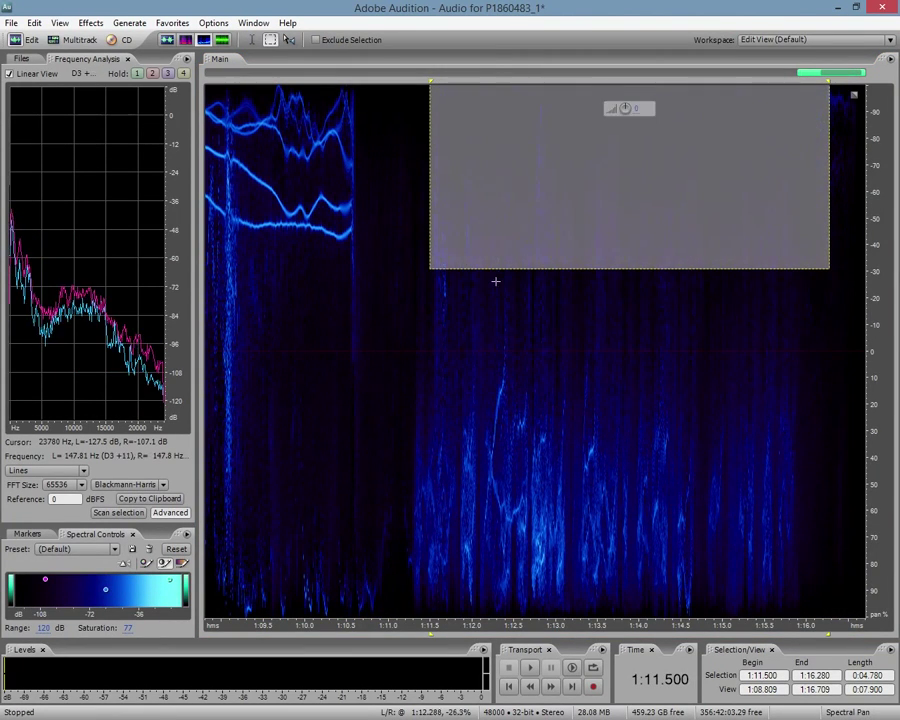
{"action": "left_click", "coordinate": [494, 278]}
{"action": "left_click_drag", "start_coordinate": [425, 319], "coordinate": [801, 379]}
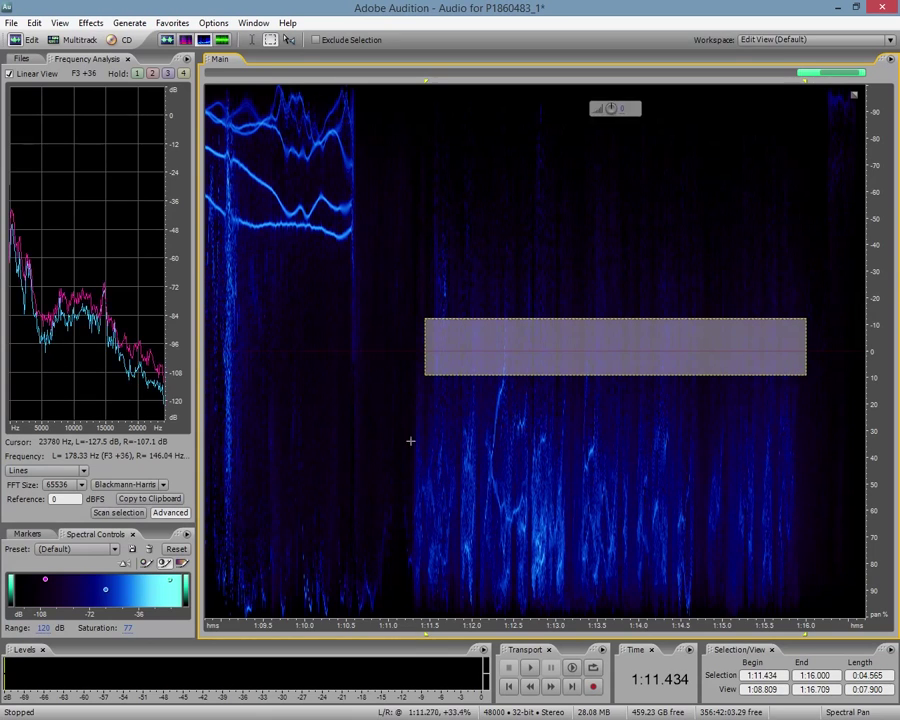
{"action": "left_click_drag", "start_coordinate": [420, 417], "coordinate": [760, 602]}
{"action": "left_click", "coordinate": [535, 306]}
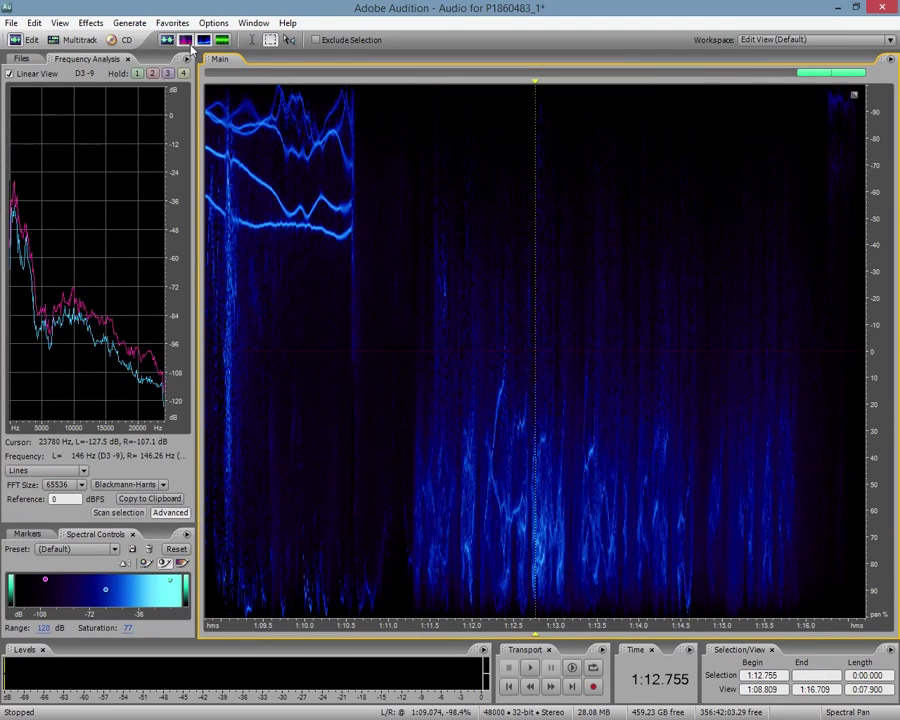
Inspect the edited passage in the spectral frequency display and play it from 1:11.215
{"action": "left_click", "coordinate": [186, 41]}
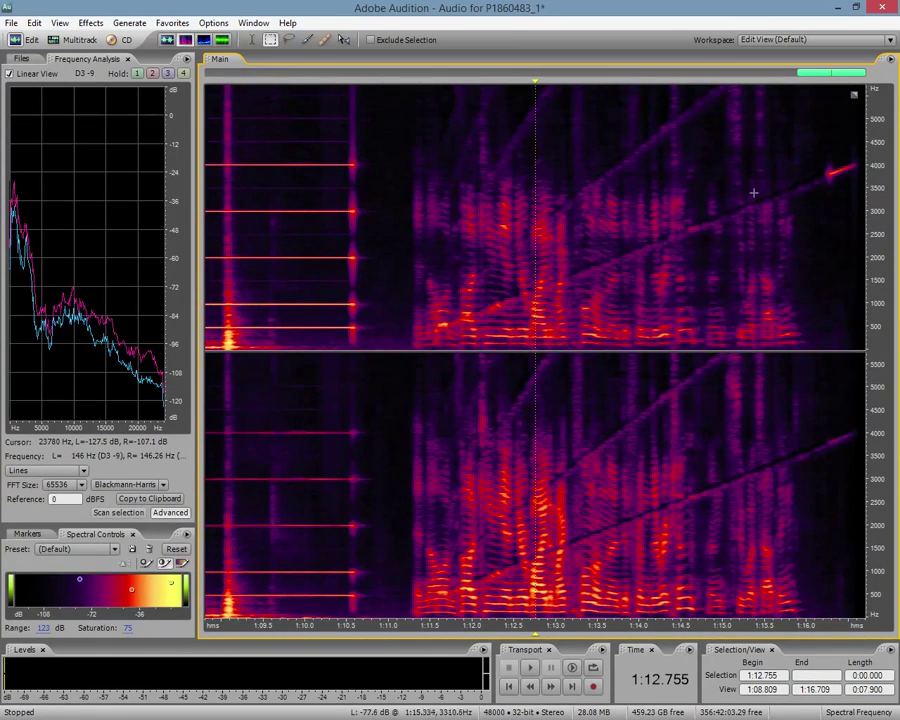
{"action": "left_click", "coordinate": [405, 274]}
{"action": "key", "text": "space"}
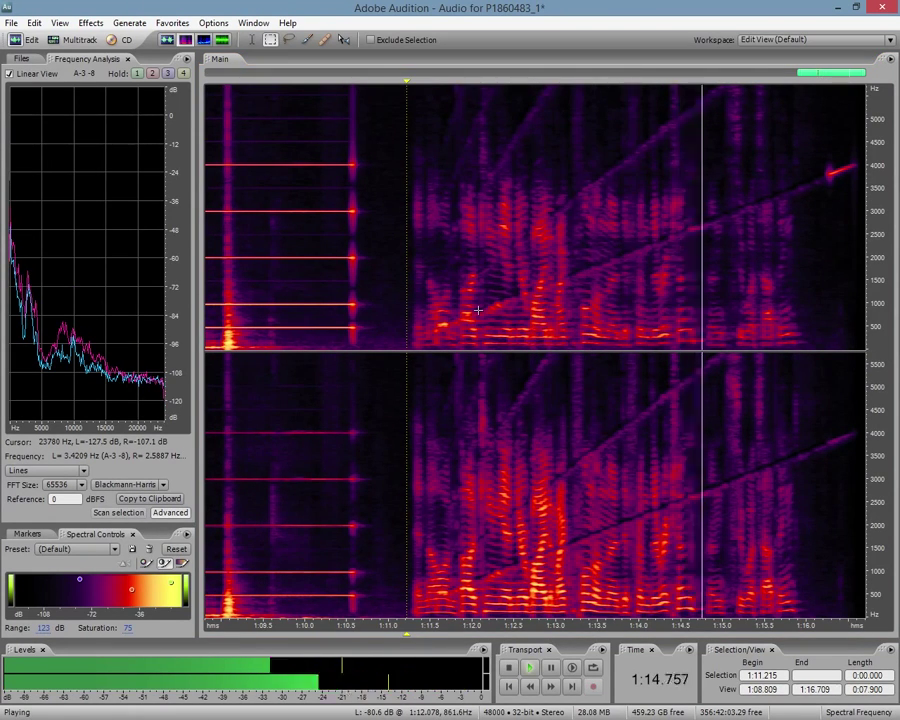
{"action": "key", "text": "space"}
Narrow the frequency scale to below about 1800 Hz and trace part of the second channel near 1:12 with the Lasso tool
{"action": "left_click_drag", "start_coordinate": [872, 535], "coordinate": [870, 640]}
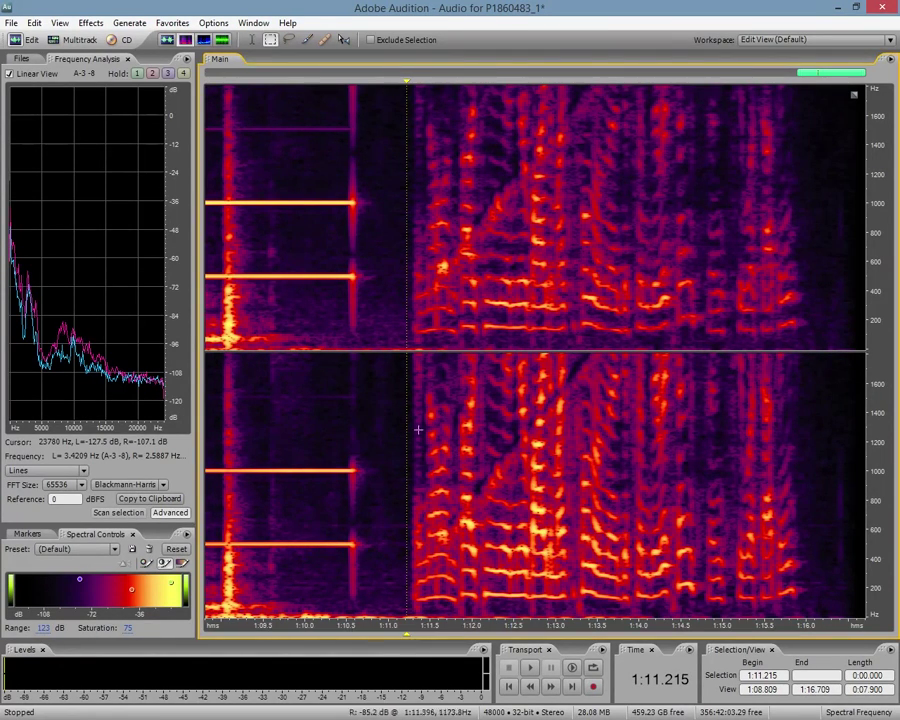
{"action": "left_click", "coordinate": [289, 40]}
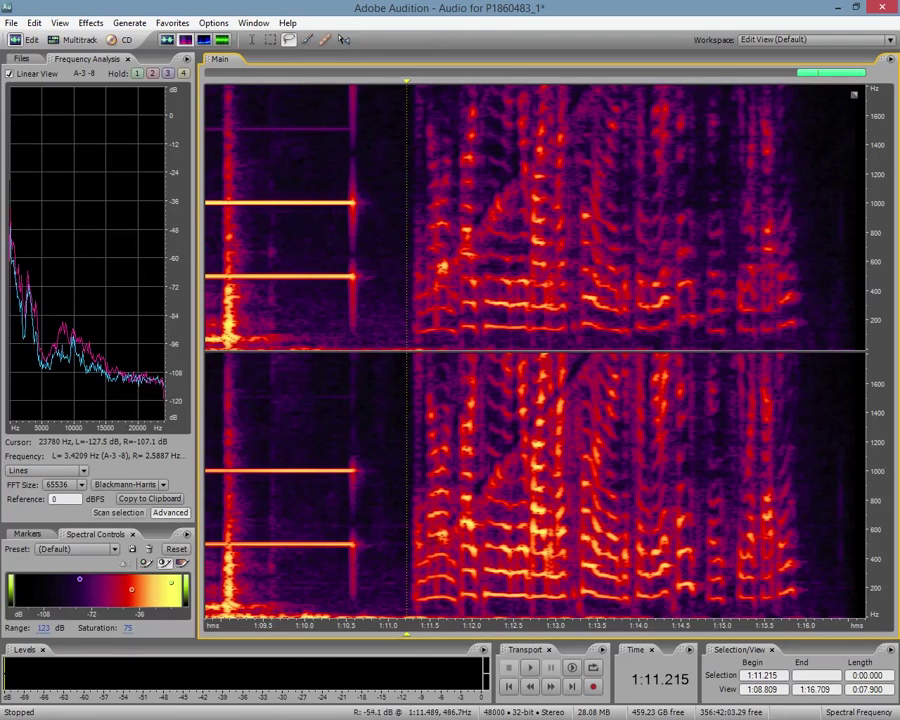
{"action": "left_click_drag", "start_coordinate": [462, 531], "coordinate": [494, 529]}
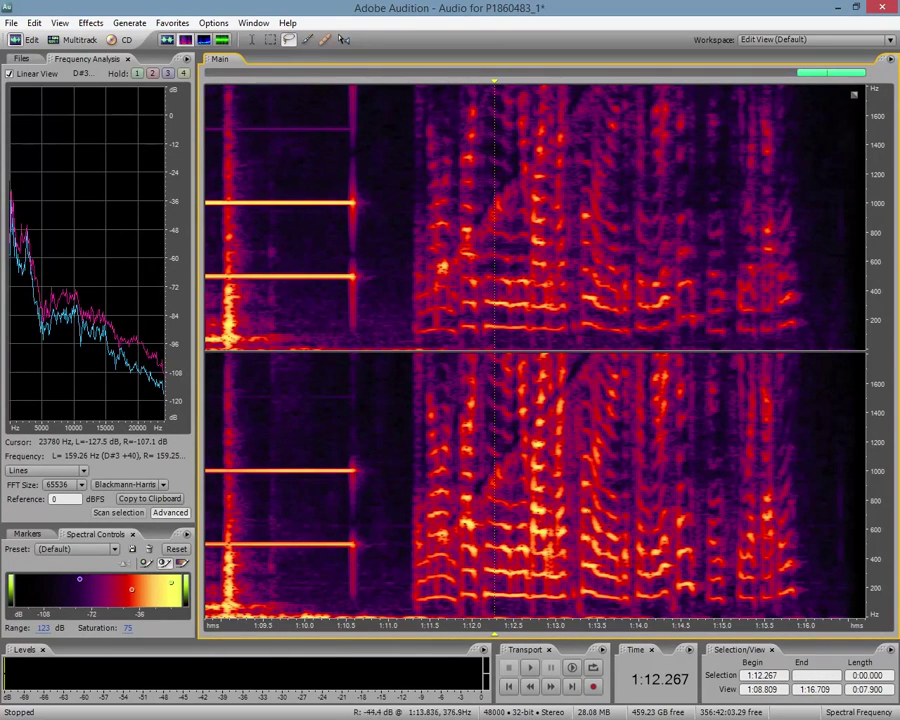
{"action": "left_click", "coordinate": [402, 466]}
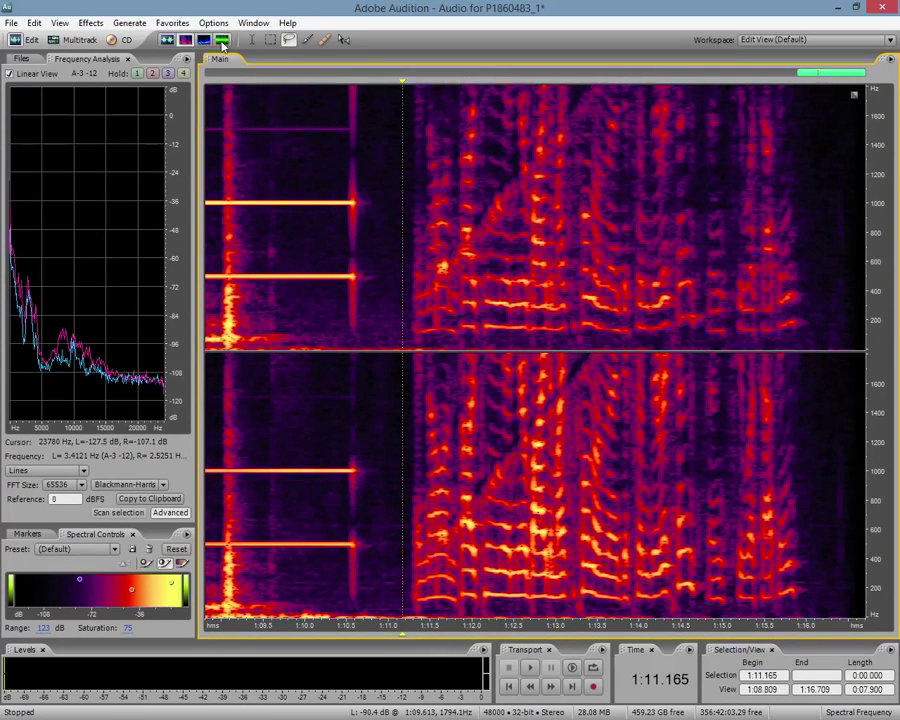
Return to the spectral pan display, restore the Prism White colouring and undo the deletion of the sweep region
{"action": "left_click", "coordinate": [204, 40]}
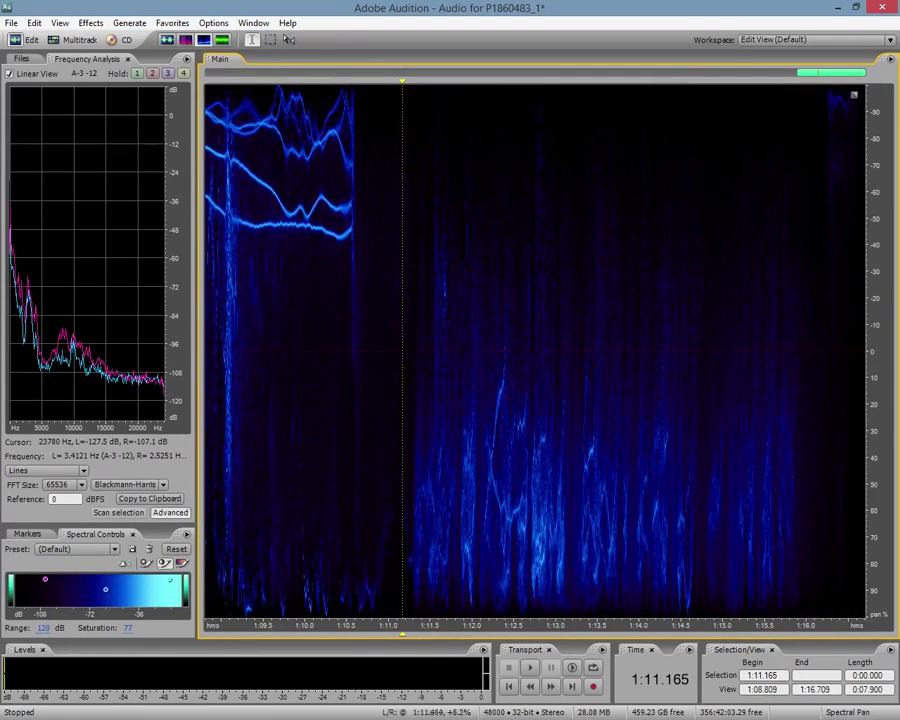
{"action": "left_click", "coordinate": [167, 40]}
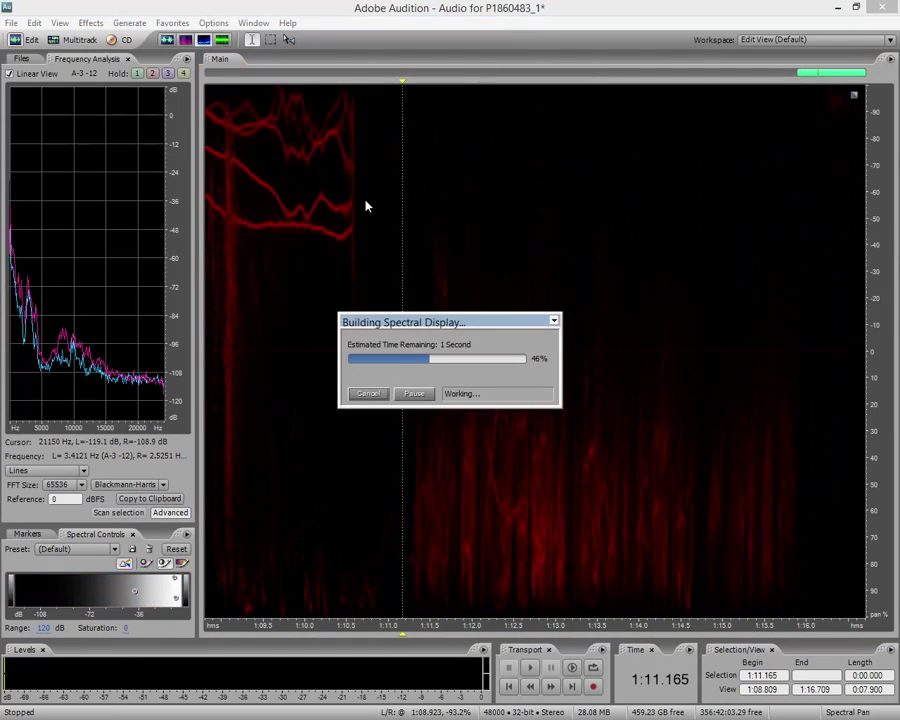
{"action": "left_click_drag", "start_coordinate": [435, 187], "coordinate": [430, 187]}
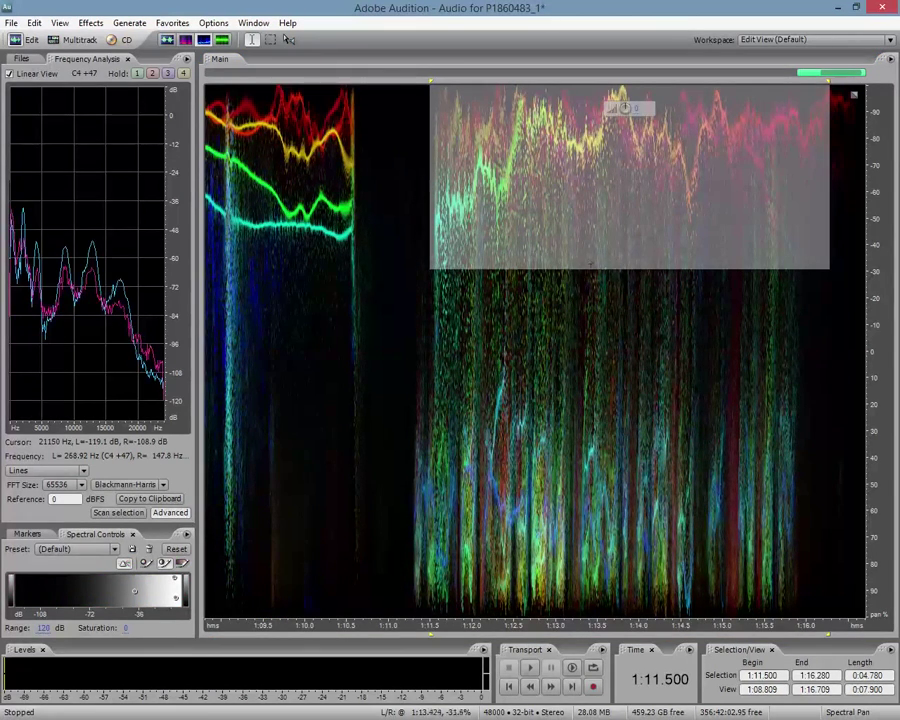
Look through the available audio processing commands with the sweep region from 1:11.500 to 1:16.280 selected
{"action": "left_click_drag", "start_coordinate": [622, 107], "coordinate": [622, 108]}
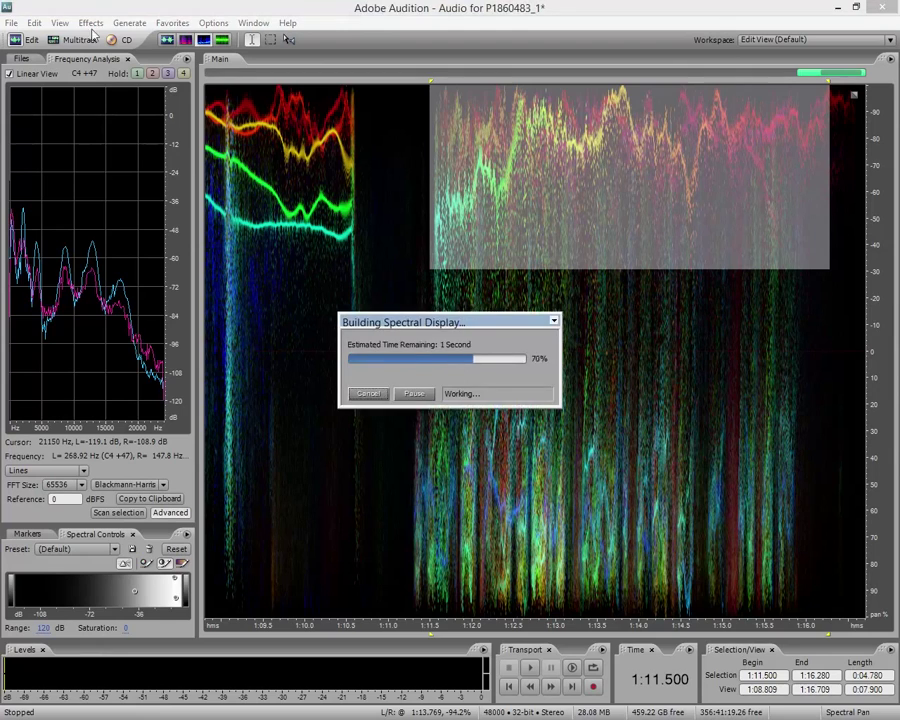
{"action": "left_click", "coordinate": [134, 24]}
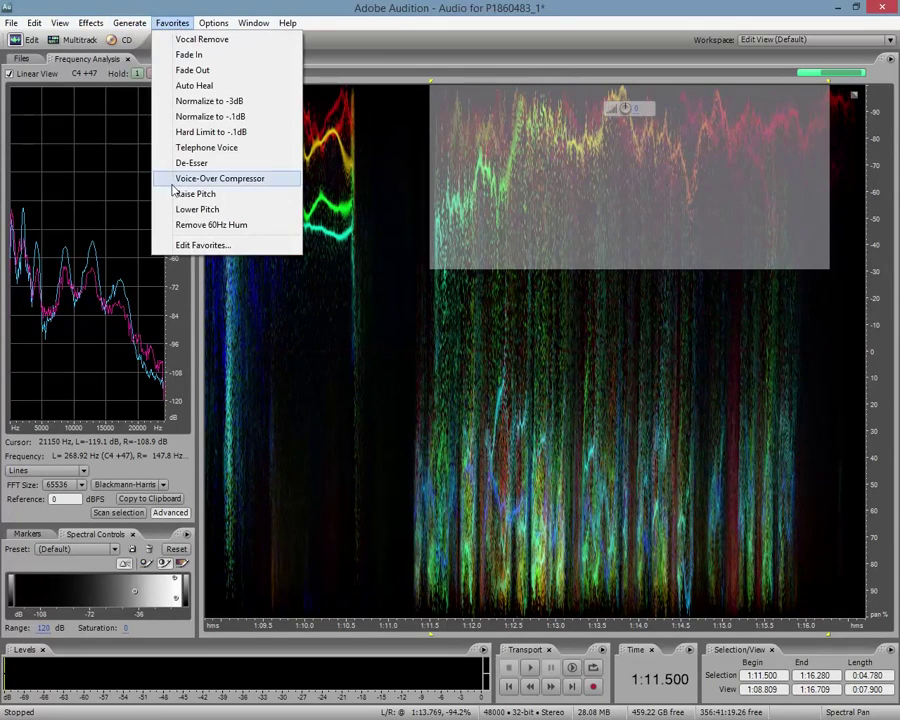